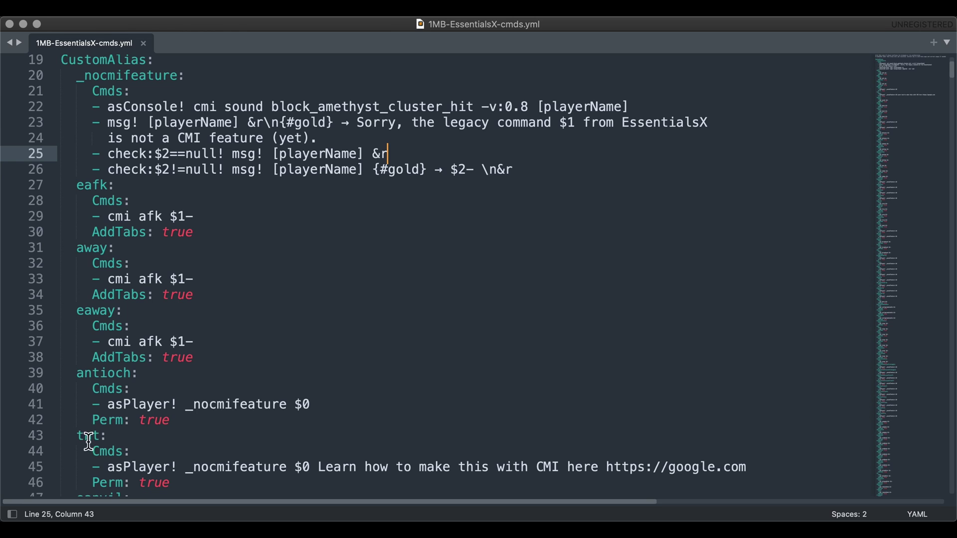
Examine the antioch alias and the _nocmifeature line that handles a non-null $2 argument in the alias file.
double_click(85, 378)
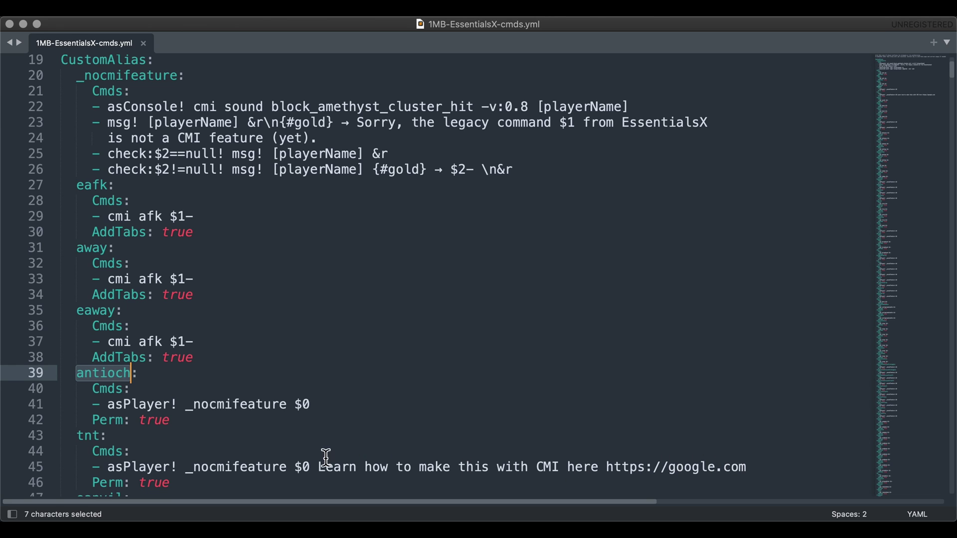
left_click(335, 407)
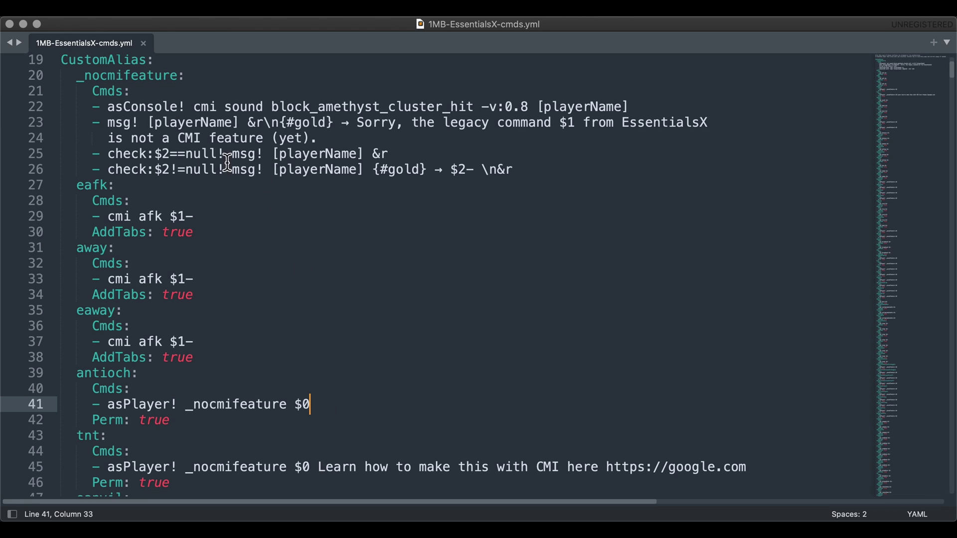
left_click(107, 168)
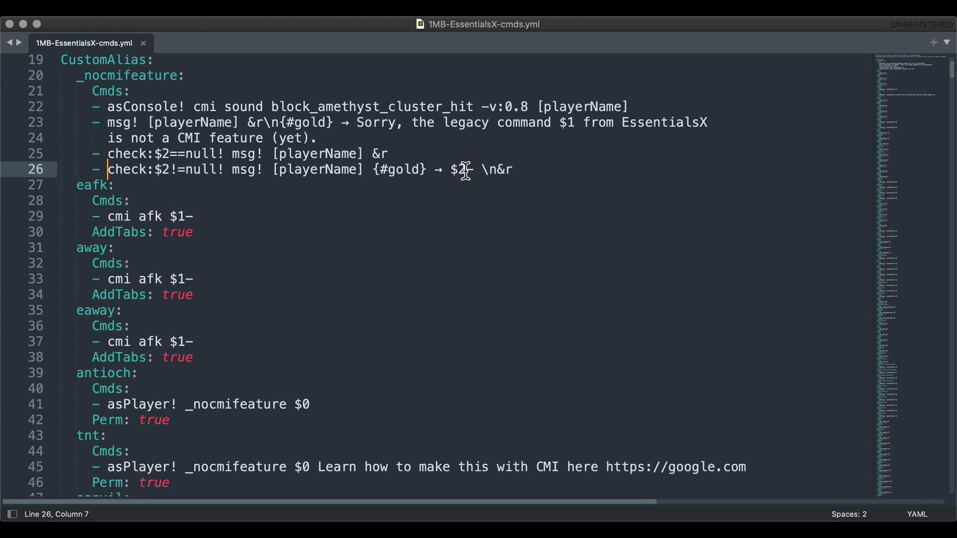
Switch to Minecraft and test the AFK commands in chat, turning AFK status on and back off.
key("super+Tab")
key("super+Tab")
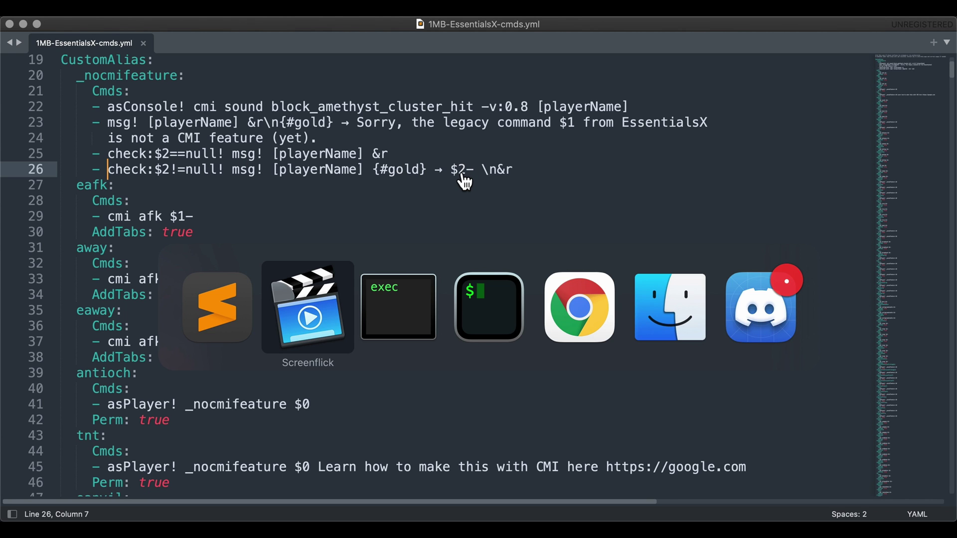
key("Escape")
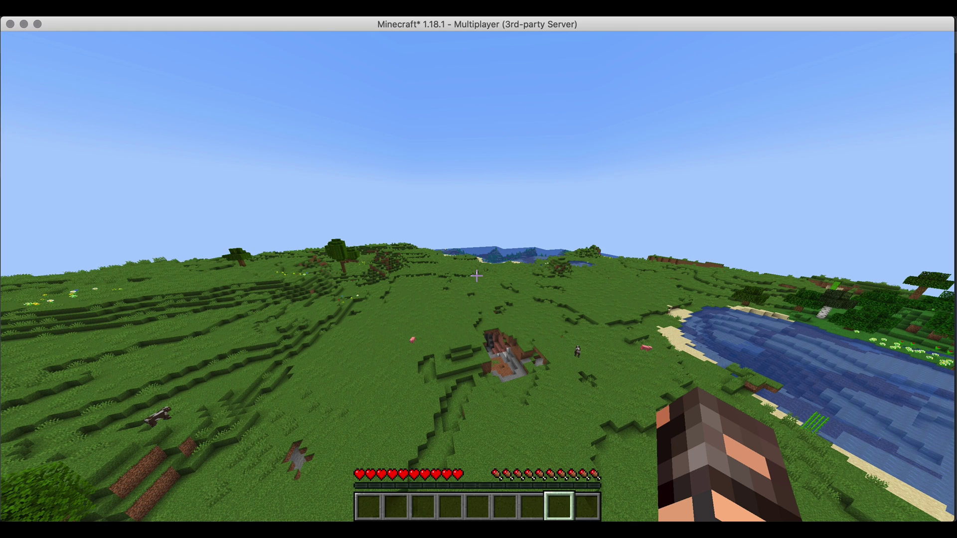
key("slash")
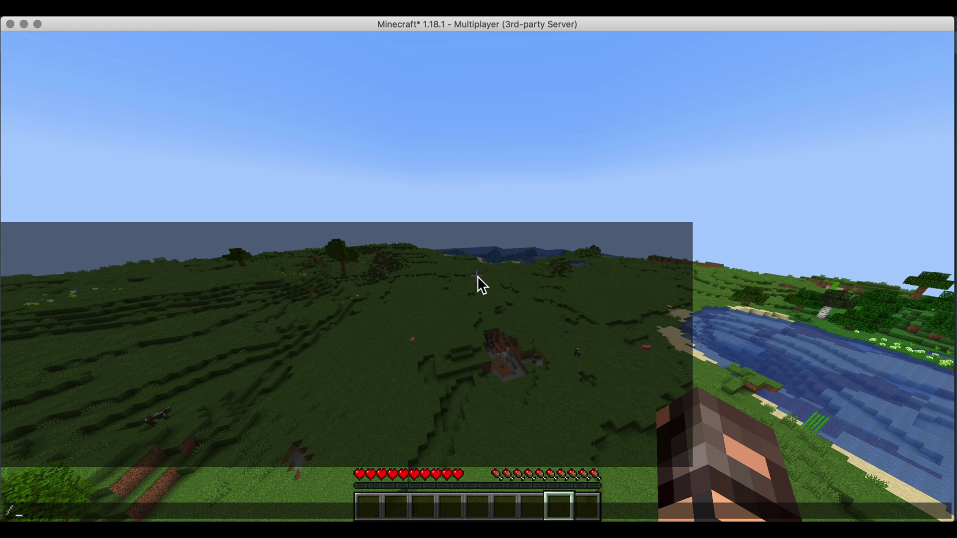
type("afk")
key("Return")
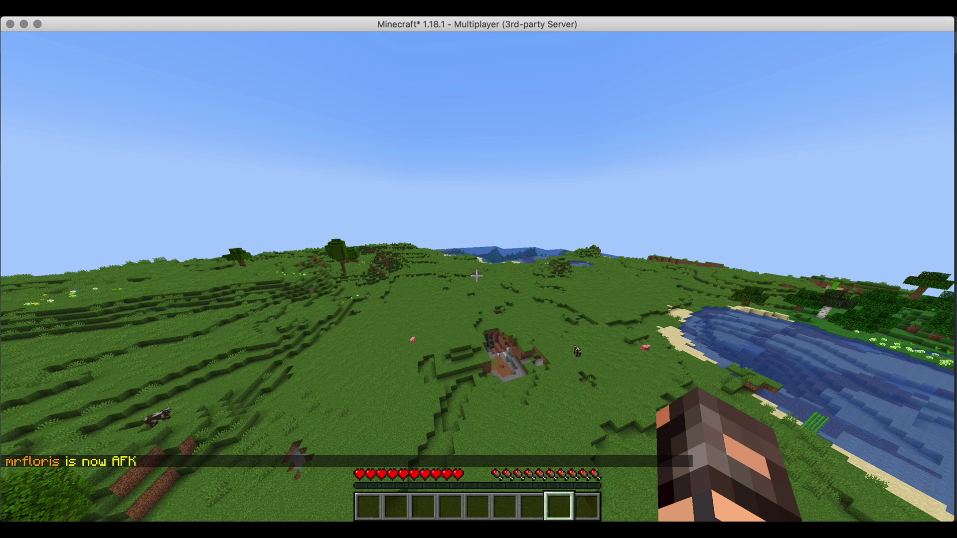
key("slash")
type("a")
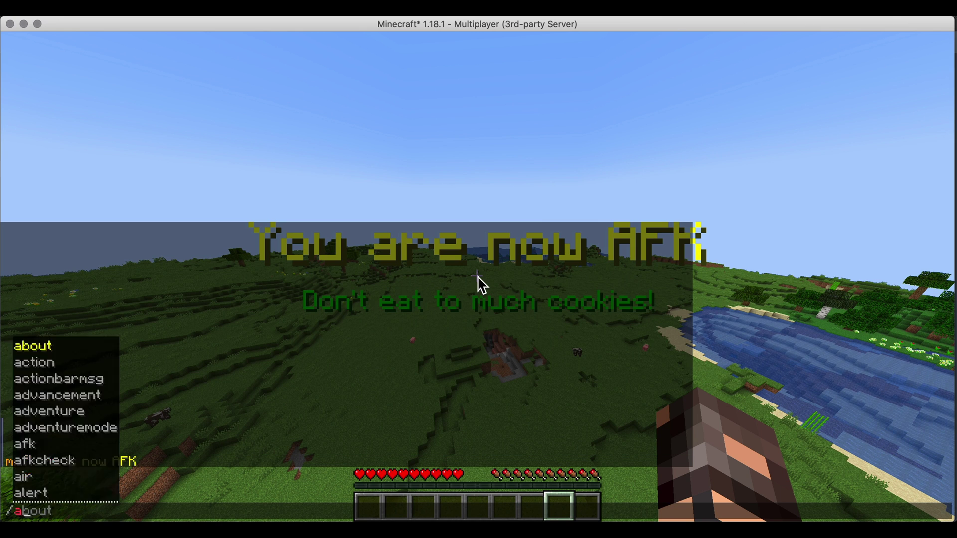
type("fkcheck")
key("Return")
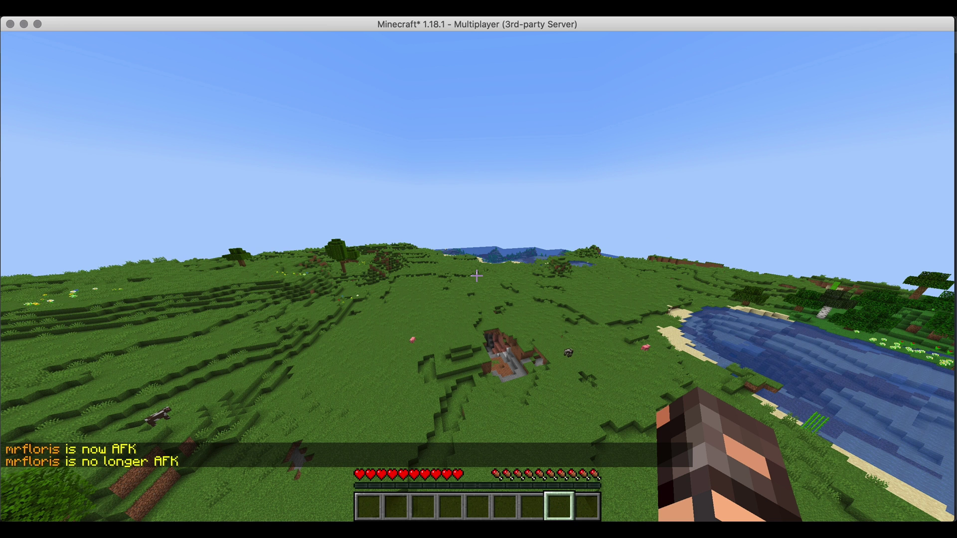
Run the /antioch command in chat to test the alias without a custom message.
key("slash")
type("an")
key("Tab")
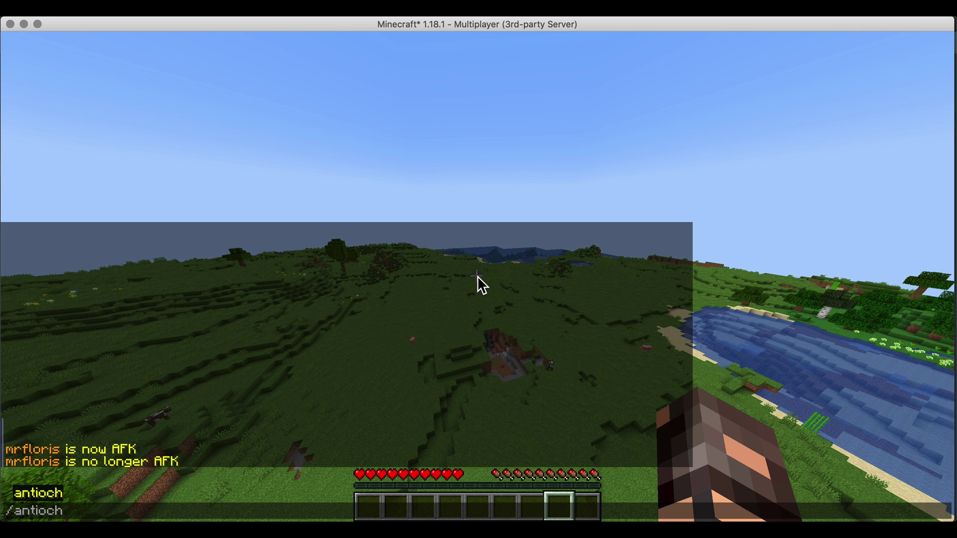
key("Return")
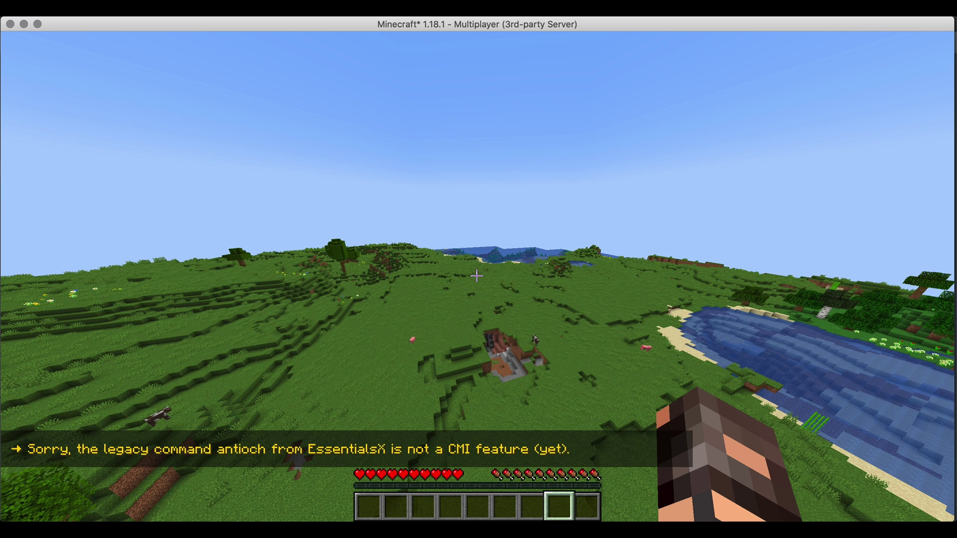
Highlight the start of the tnt alias's "Learn how to make" message in the YAML file, then run /tnt in Minecraft.
key("slash")
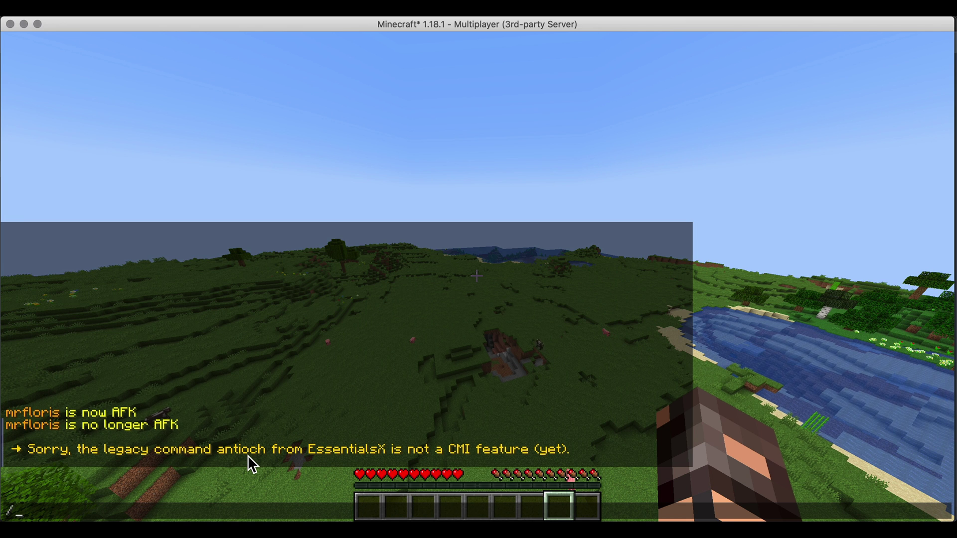
key("super+Tab")
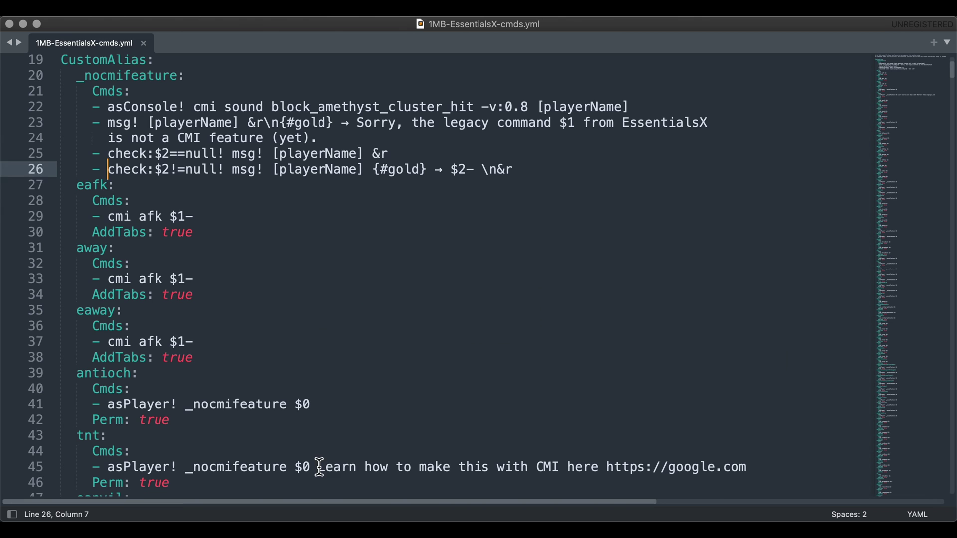
left_click_drag(318, 467, 441, 467)
key("super+Tab")
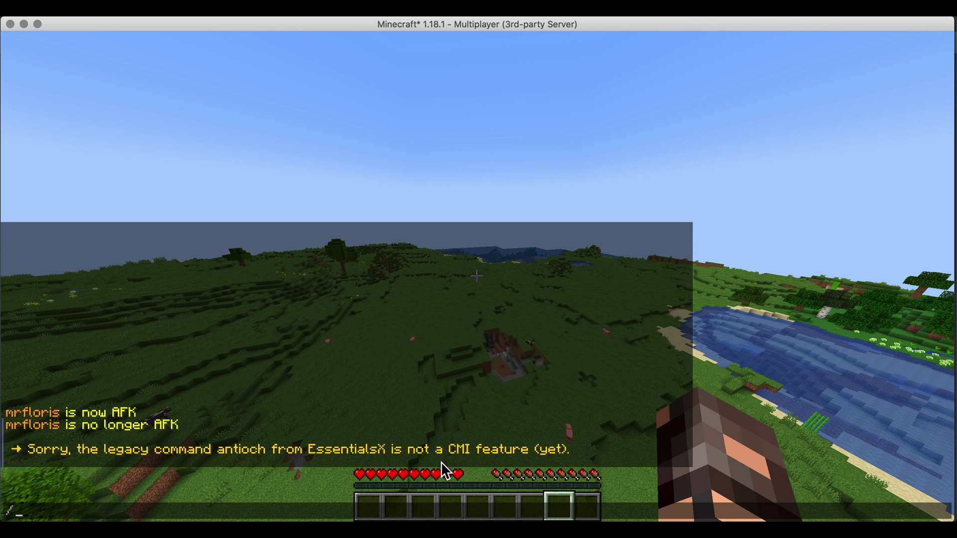
type("tnt")
key("Return")
key("slash")
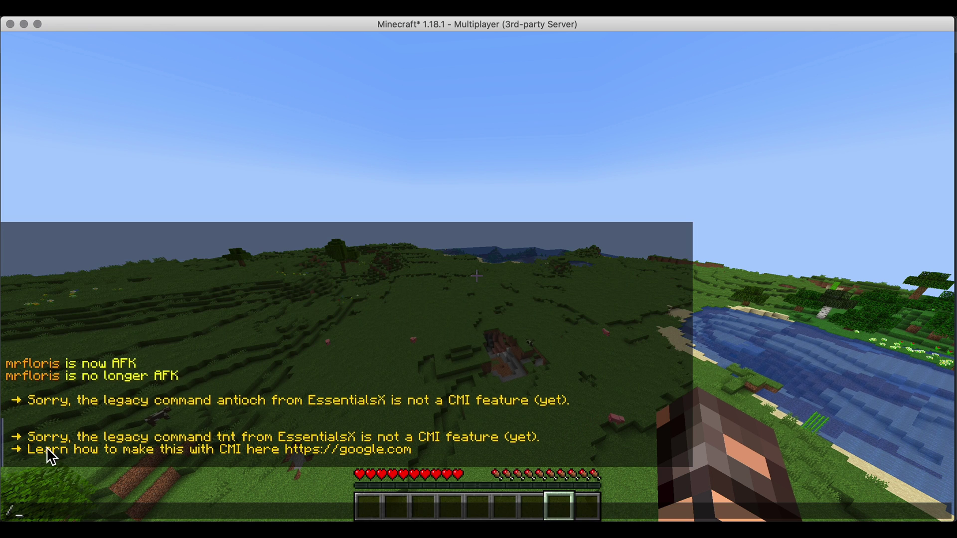
left_click(355, 450)
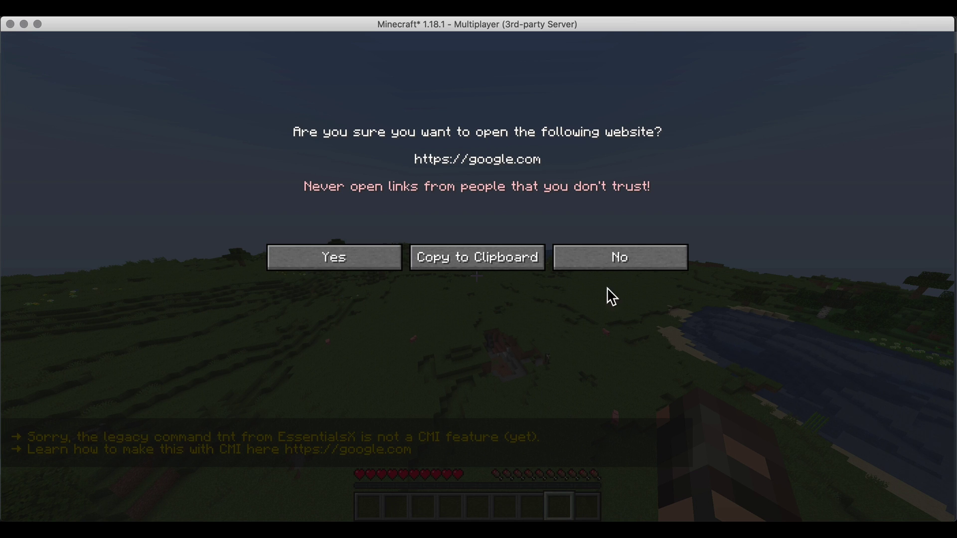
key("Escape")
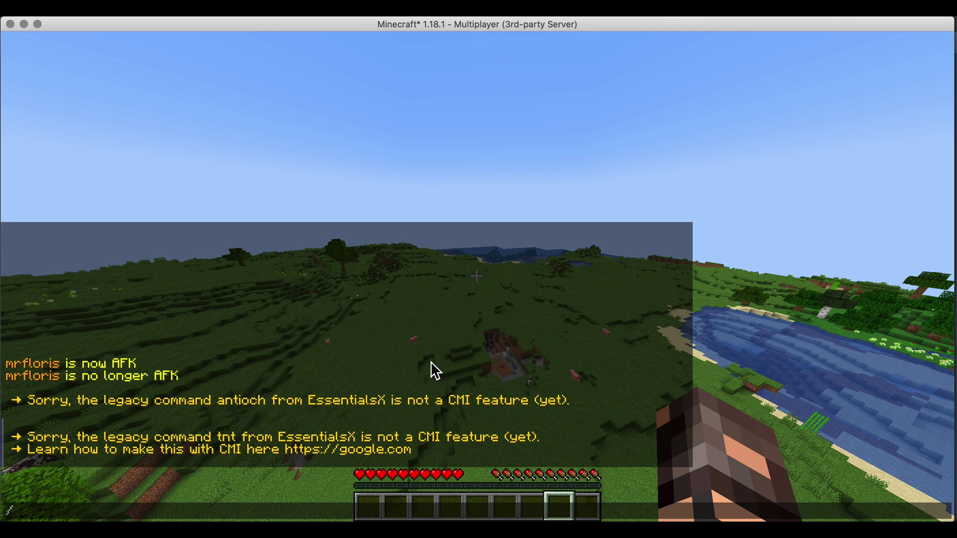
key("super+Tab")
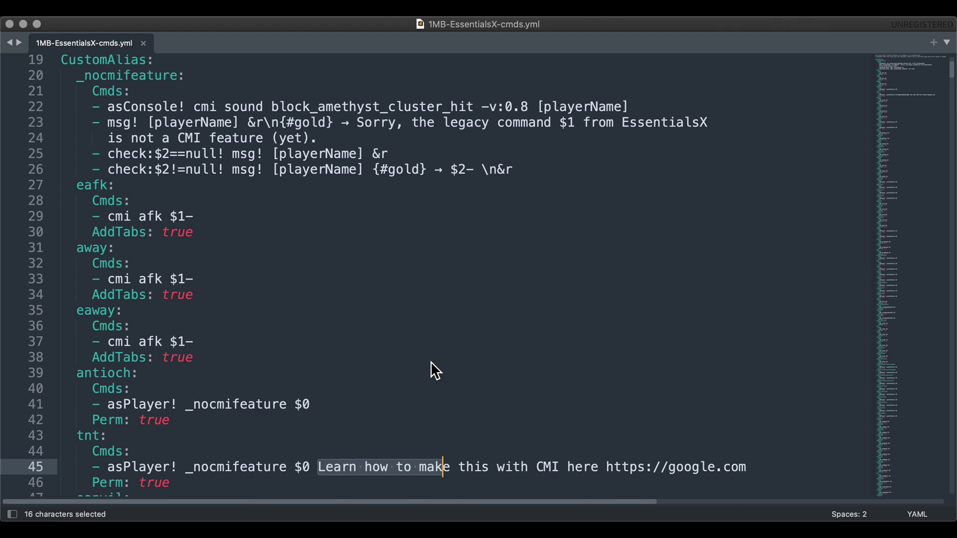
scroll(431, 364, "down", 10)
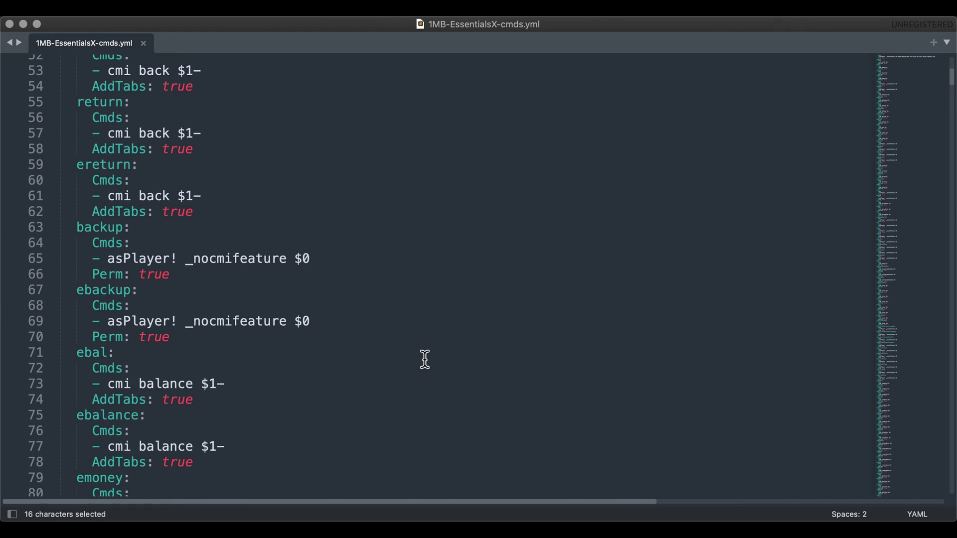
left_click(339, 258)
type("Lear")
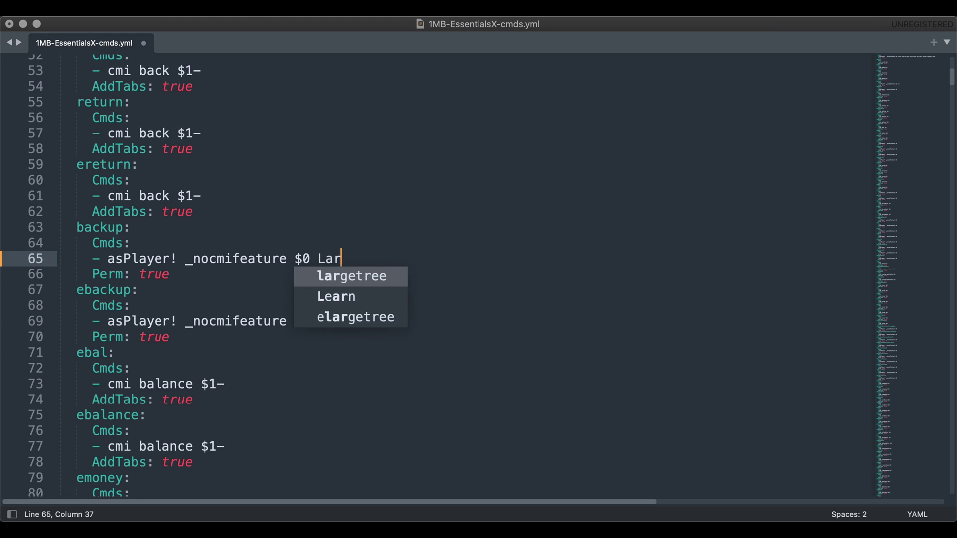
key("BackSpace")
key("BackSpace")
type("earn how to backup with CMI")
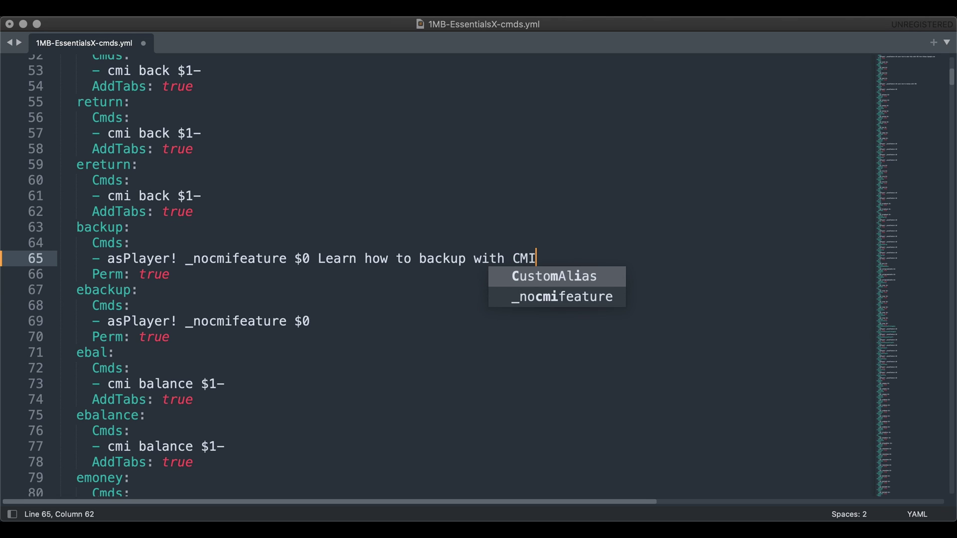
type(" here")
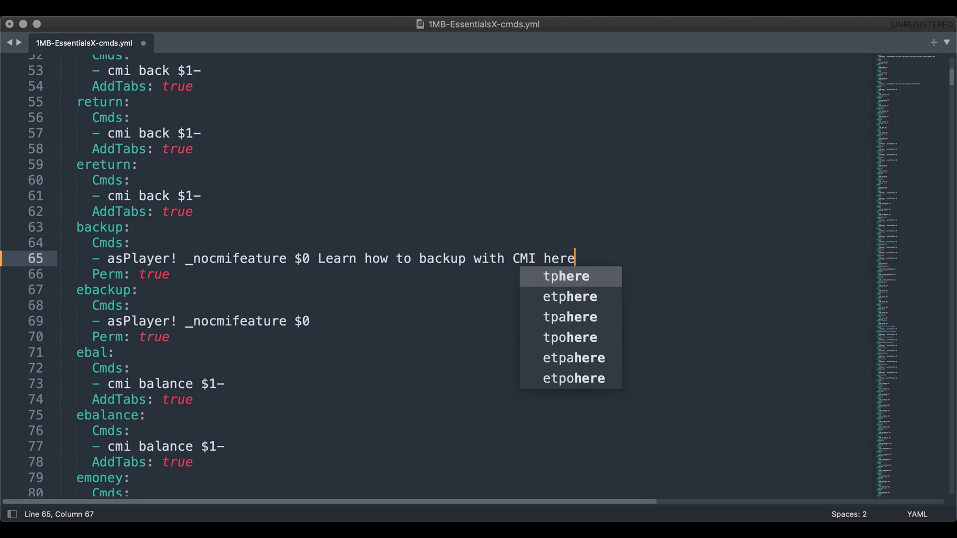
type(" htt")
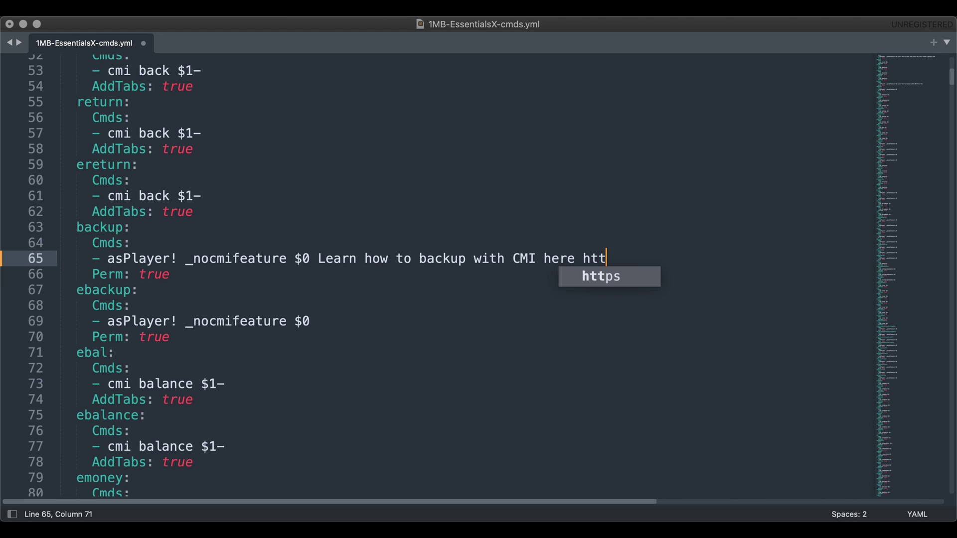
type("ps://")
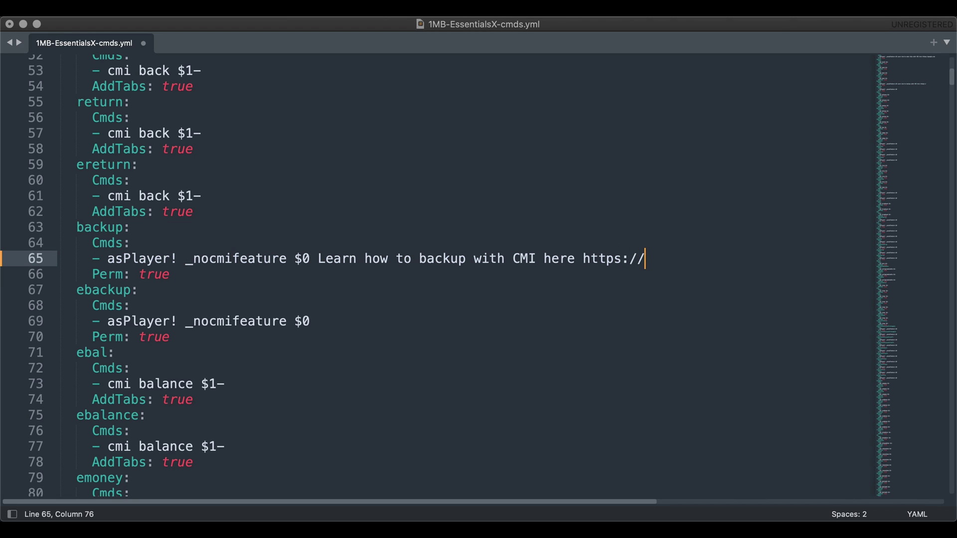
type("google.com")
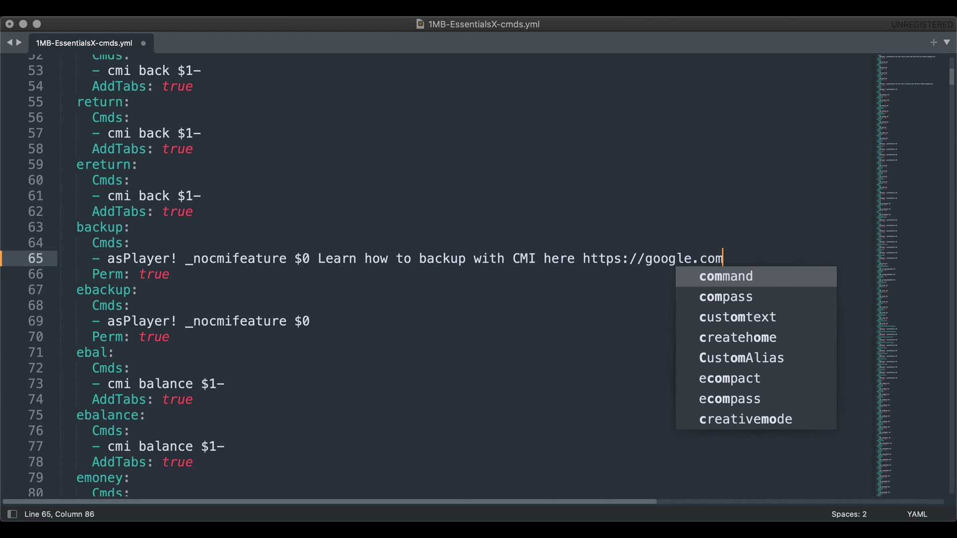
key("super+s")
Switch to Minecraft and reload the plugin configuration with /cmi reload.
key("super+Tab")
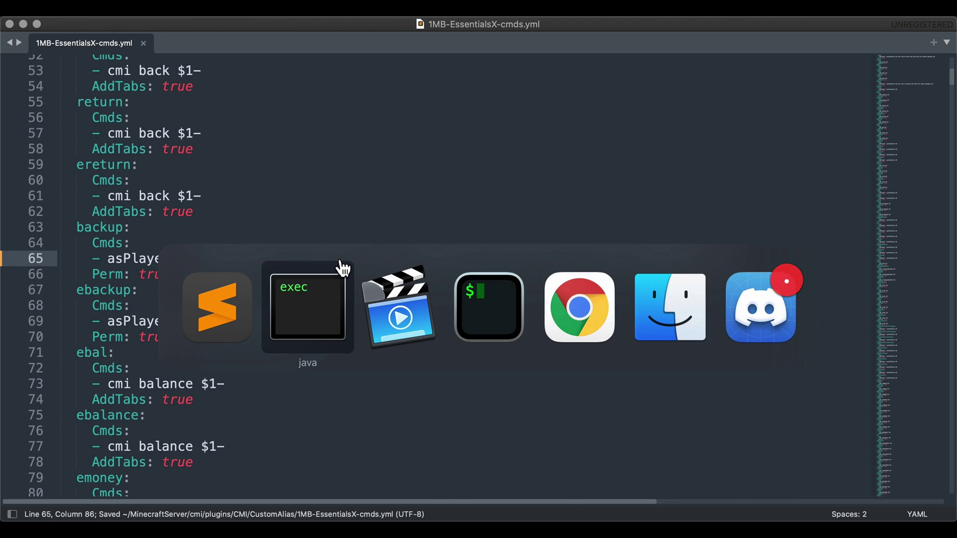
type("/cmi reload")
key("Return")
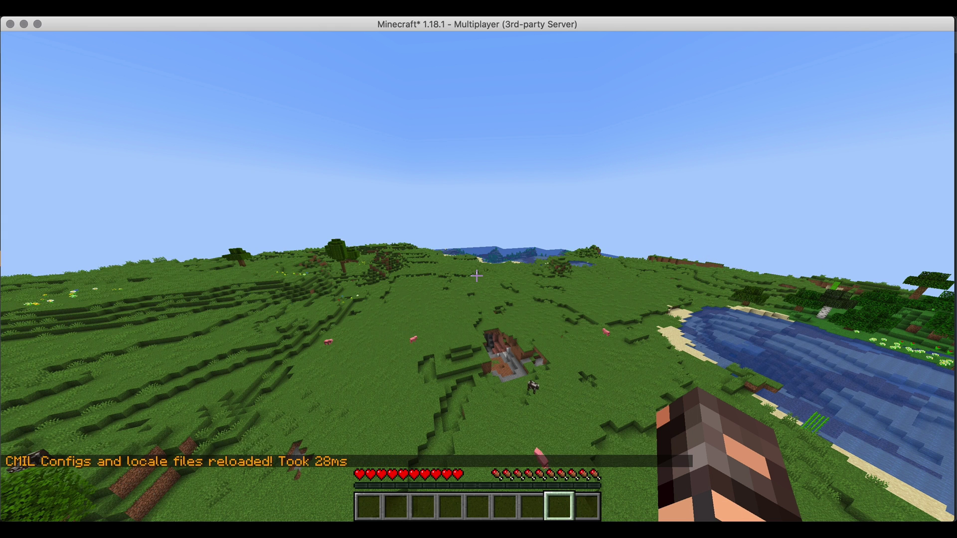
Run the /antioch and /tnt commands again to check their replies after the reload.
key("slash")
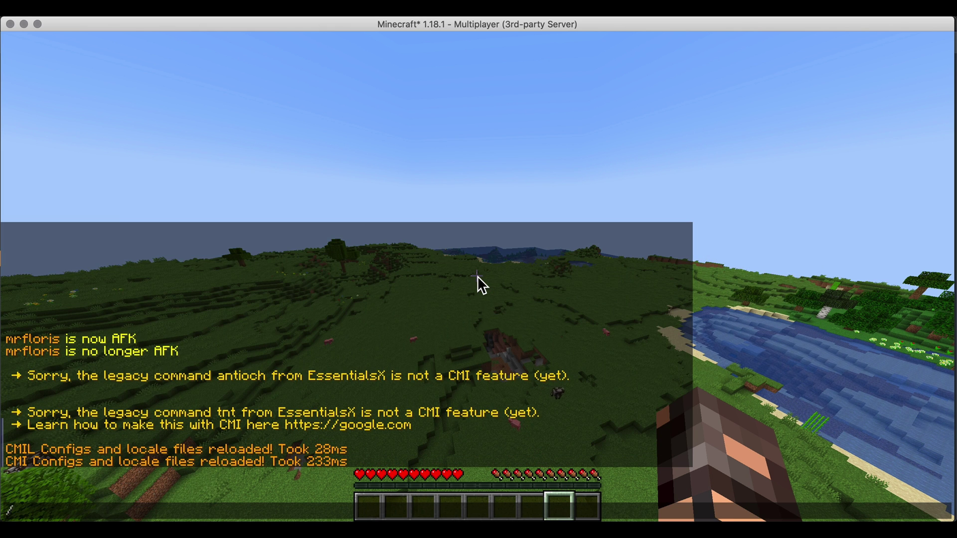
type("an")
key("Tab")
key("Return")
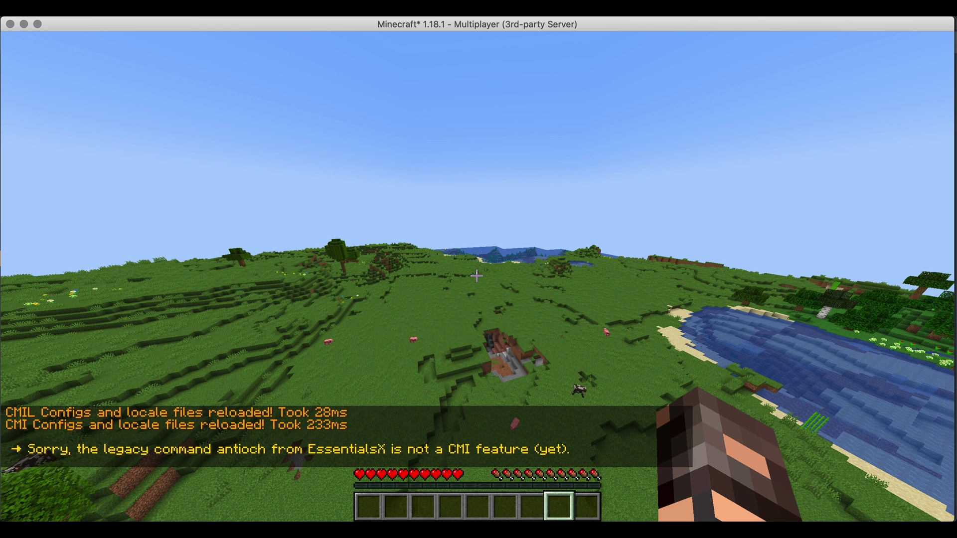
key("slash")
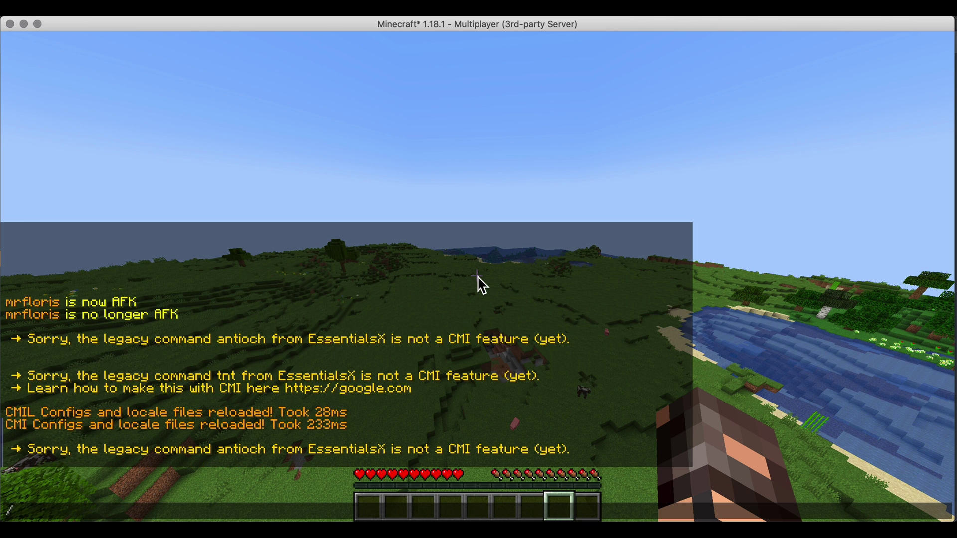
type("tnt")
key("Return")
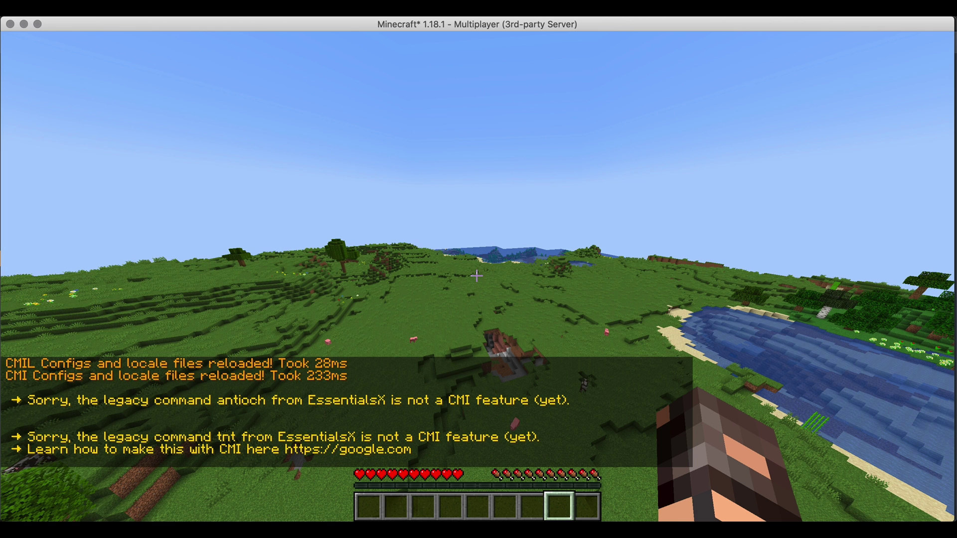
Run the /backup command to test its new custom message.
key("slash")
type("backup")
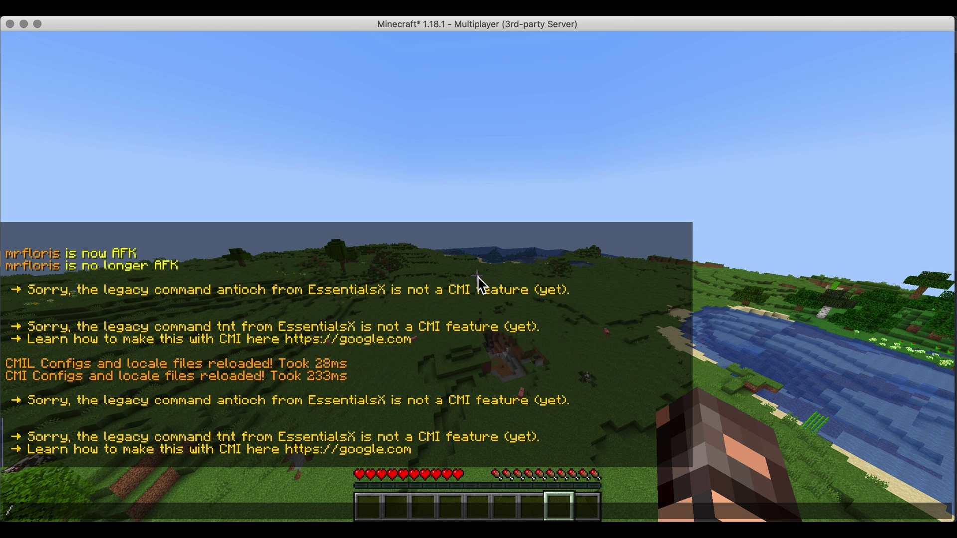
key("Return")
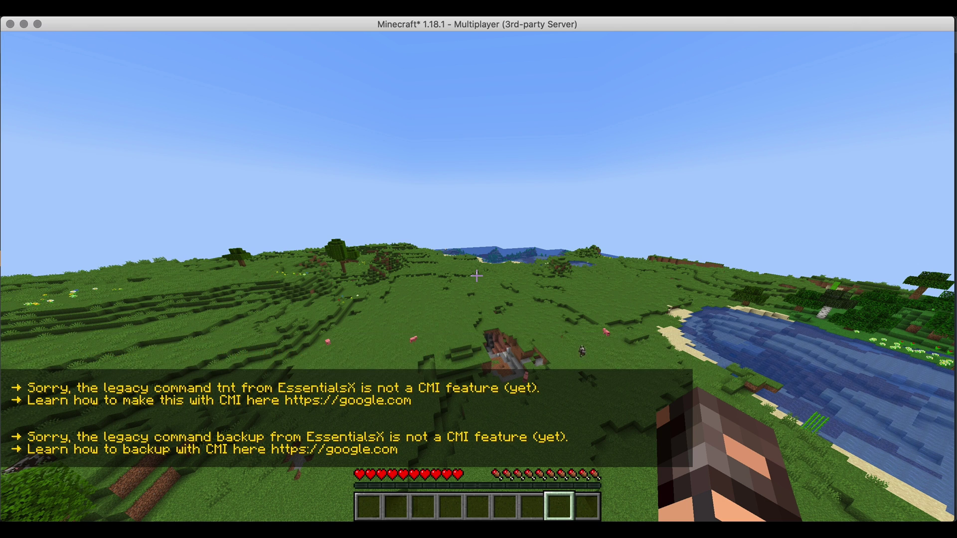
Switch to the alias file and add a colon after "here" in the backup alias's custom message.
key("super+Tab")
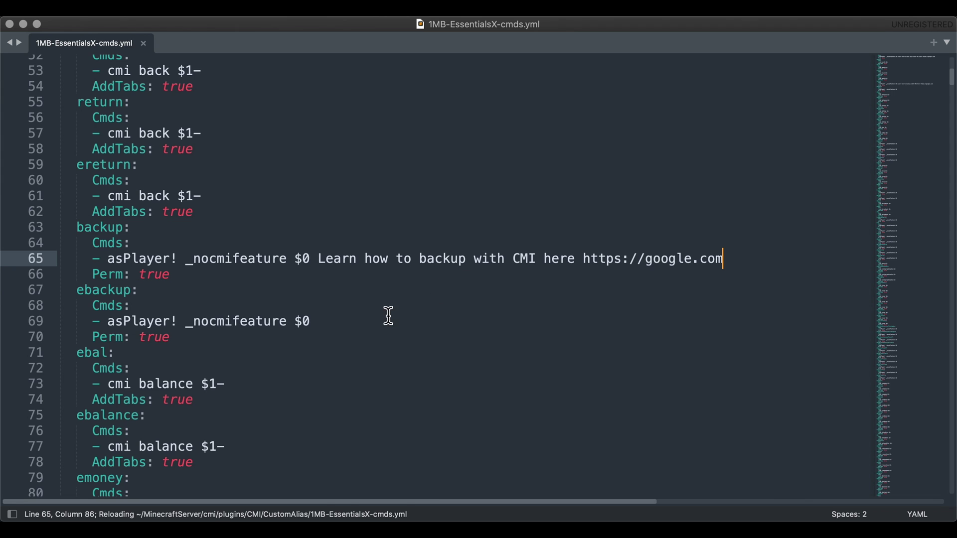
scroll(383, 319, "down", 3)
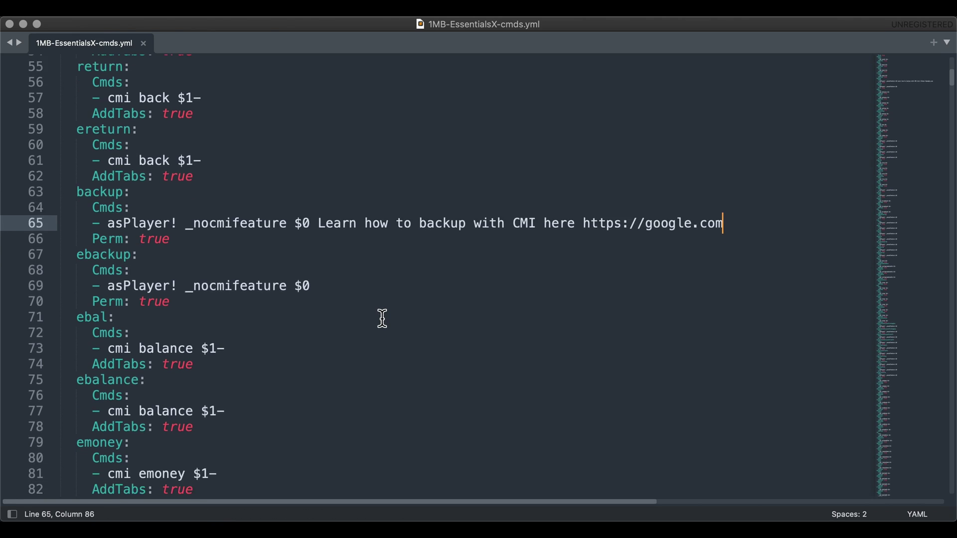
left_click(387, 229)
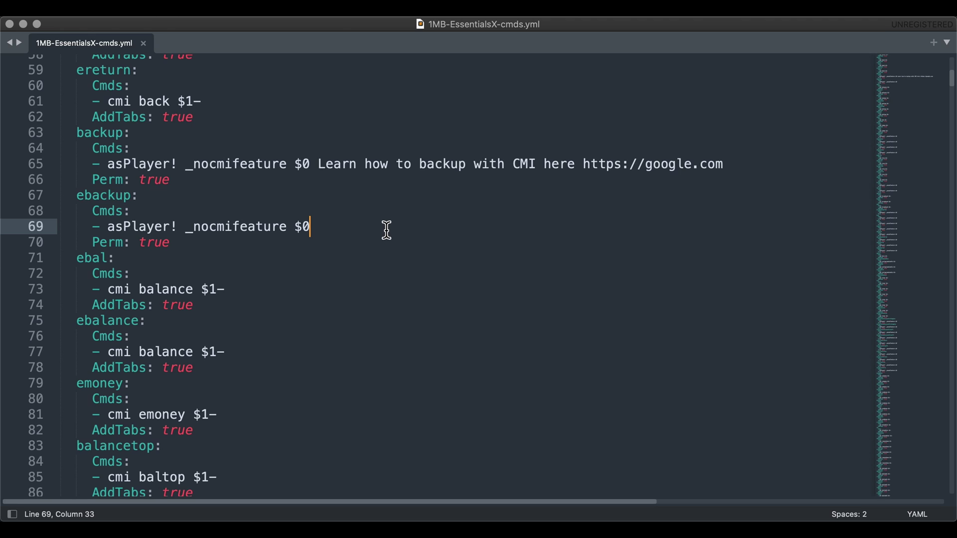
left_click(575, 165)
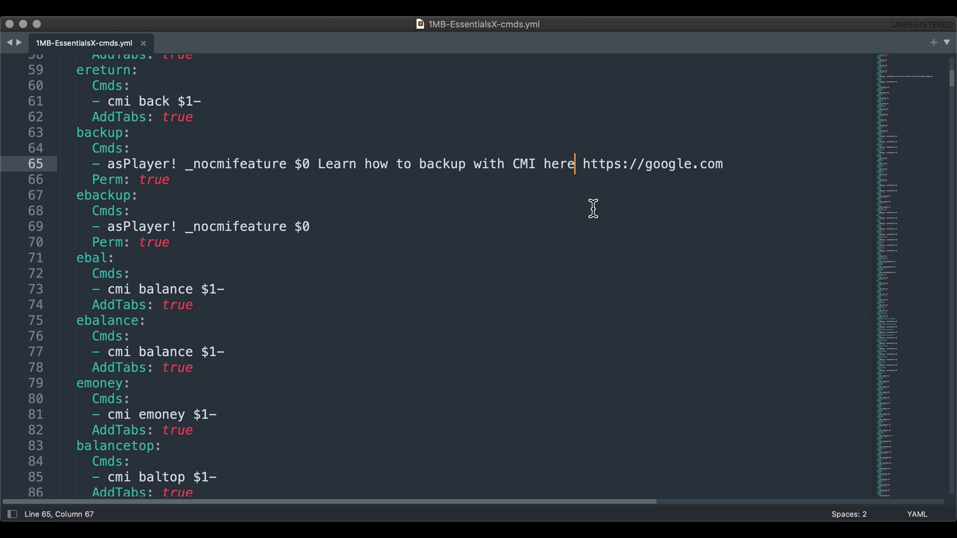
type(":")
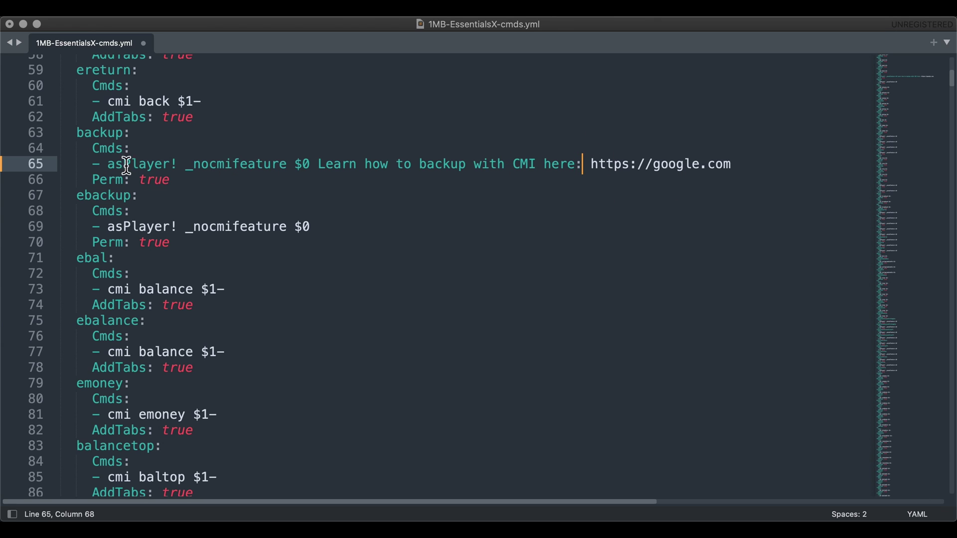
Wrap the backup alias's entire _nocmifeature command in single quotes and save the file.
left_click(107, 164)
key("super+shift+Right")
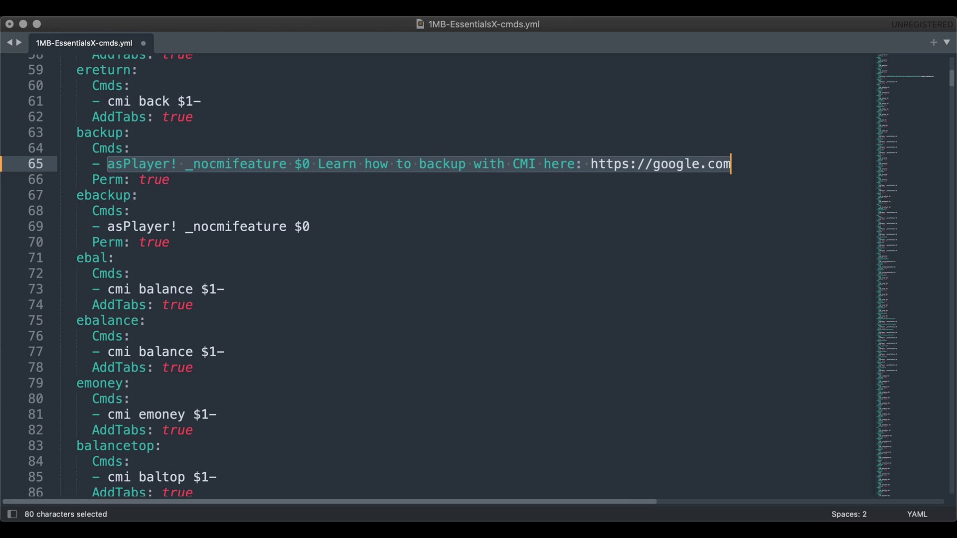
type("'")
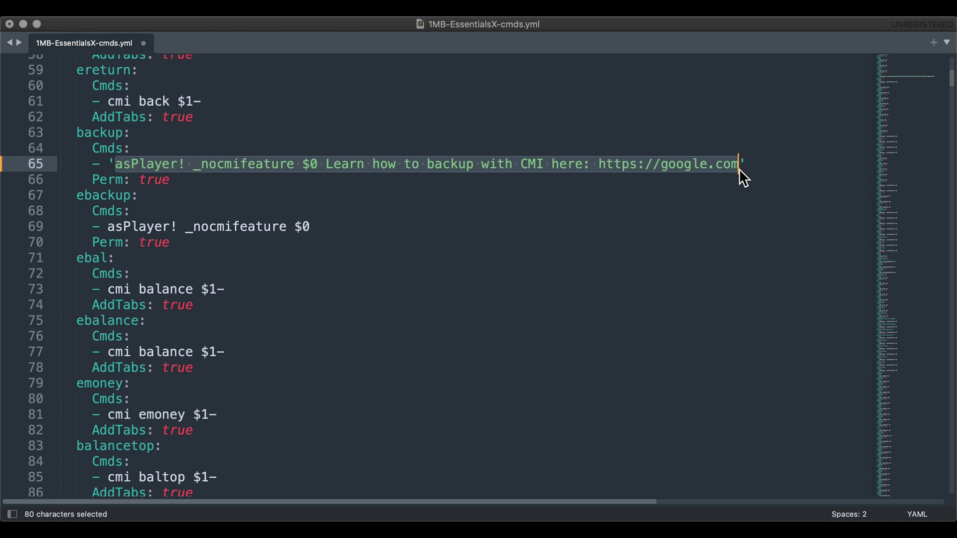
left_click(305, 181)
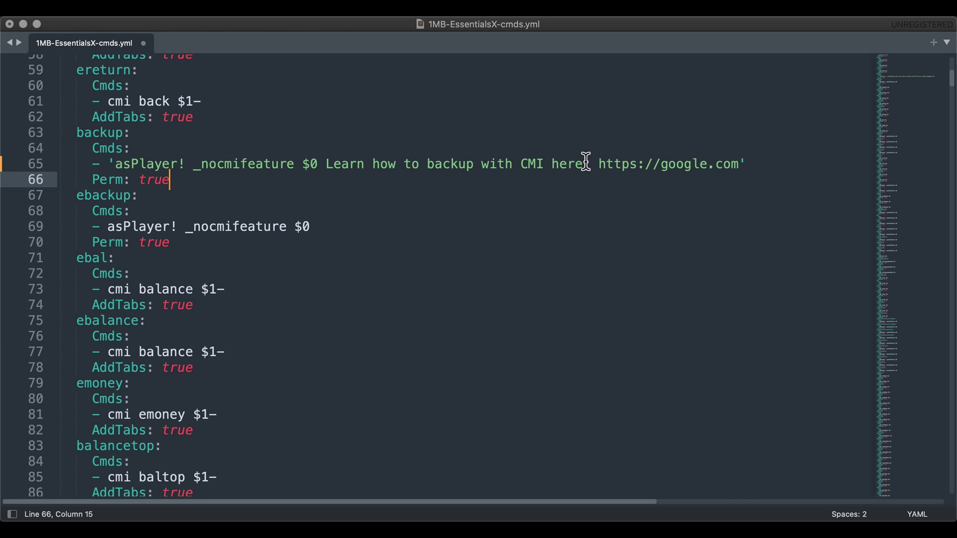
key("super+s")
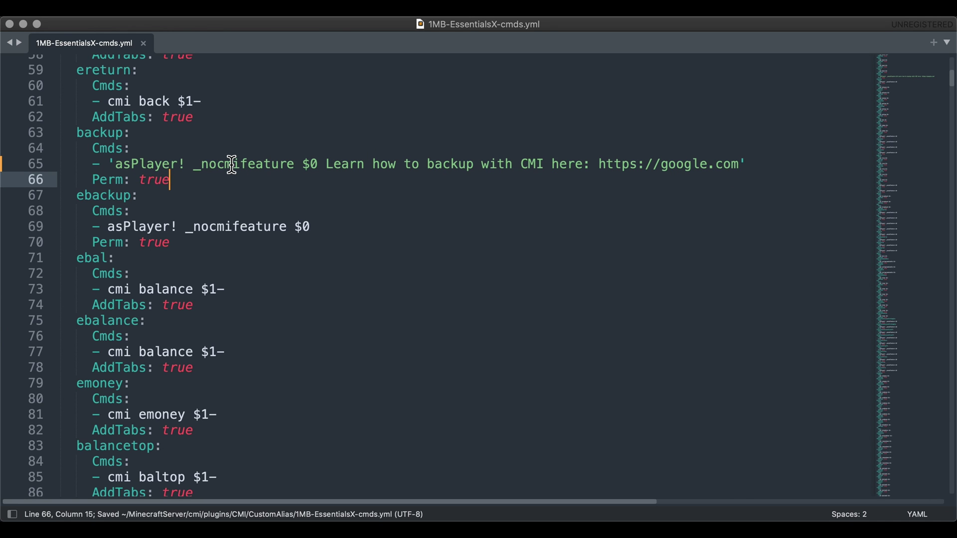
Switch to Minecraft and apply the quoted backup message with /cmi reload.
key("super+Tab")
key("Escape")
type("/cmi rea")
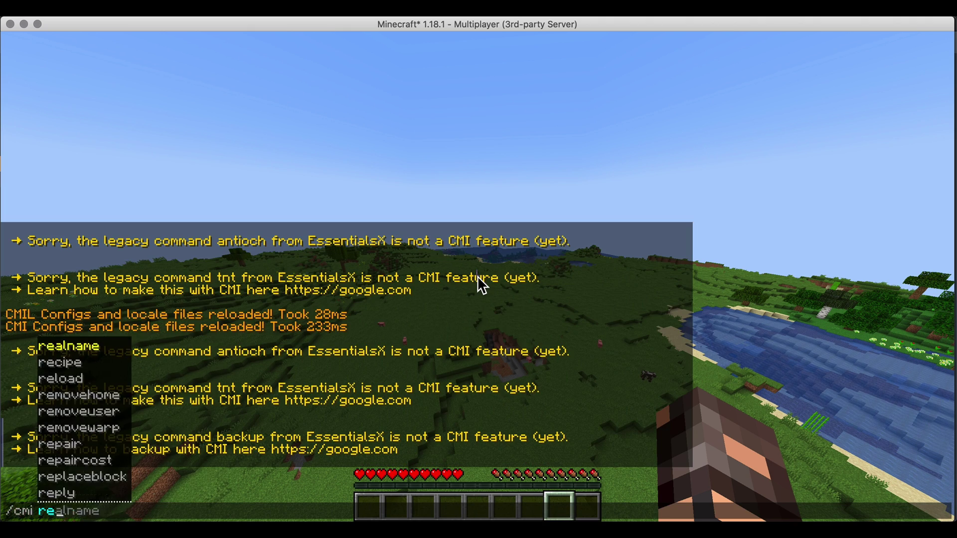
type("load")
key("Return")
Run /backup to check the reply with the added colon.
type("/bkac")
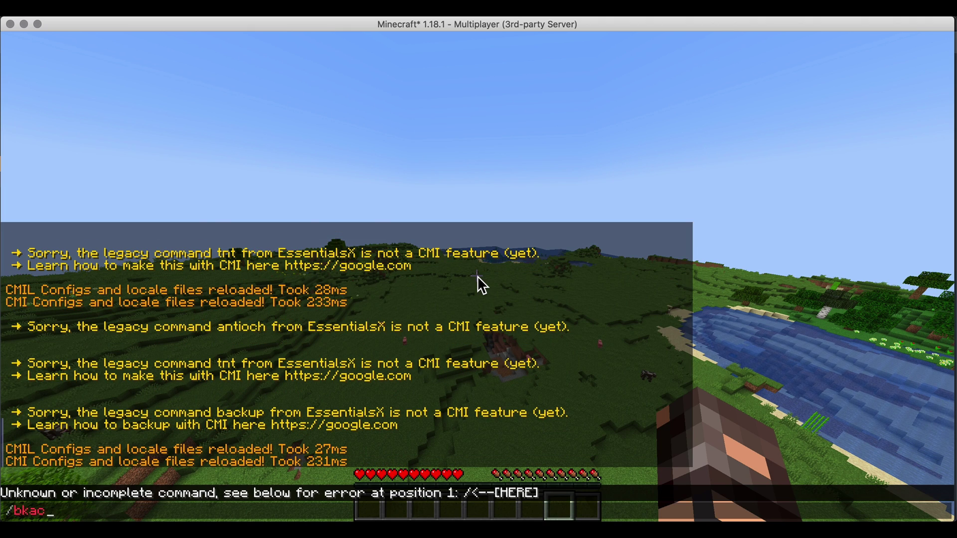
key("BackSpace")
key("BackSpace")
key("BackSpace")
type("ackup")
key("Return")
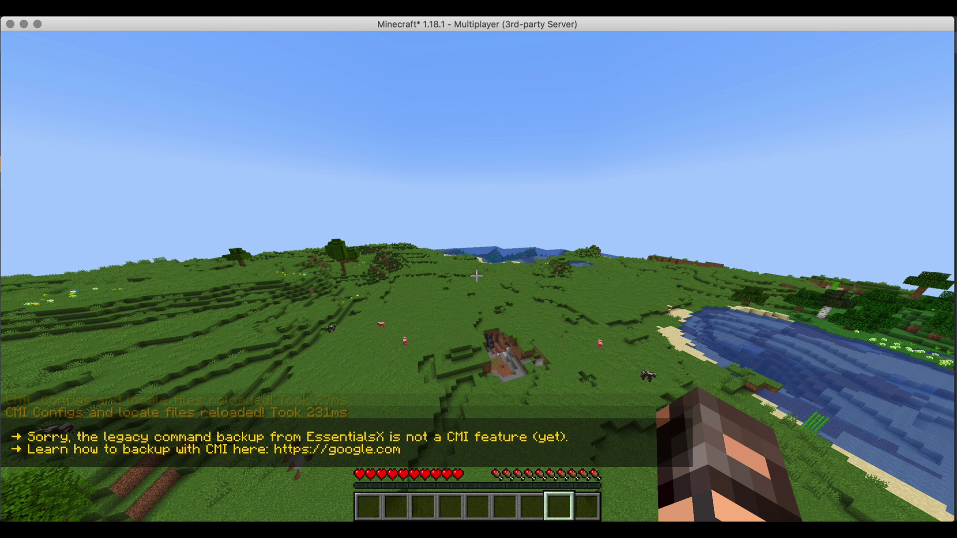
In the alias file, append "You can use /cmi shoot to achieve the same effect." to the beezooka alias's _nocmifeature command and save.
key("super+Tab")
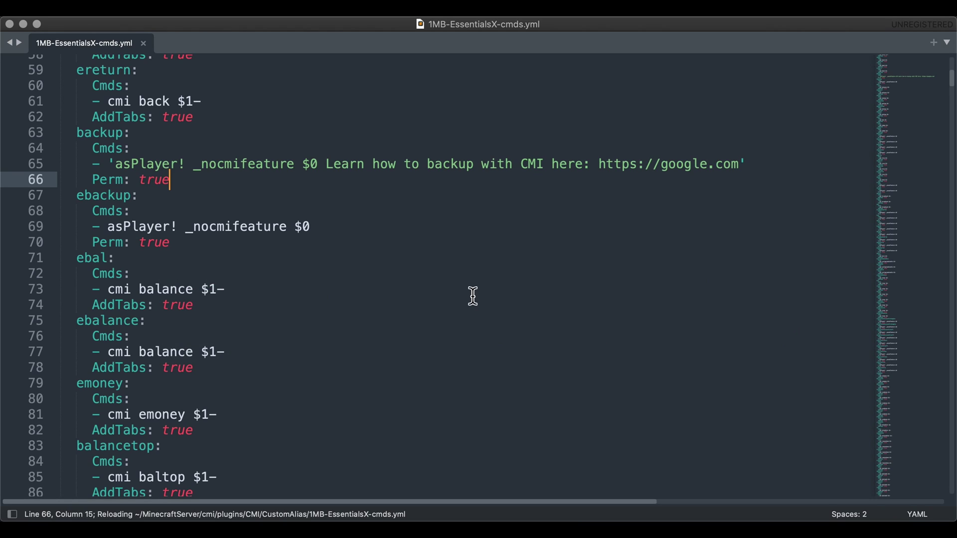
scroll(406, 294, "down", 6)
scroll(406, 294, "down", 6)
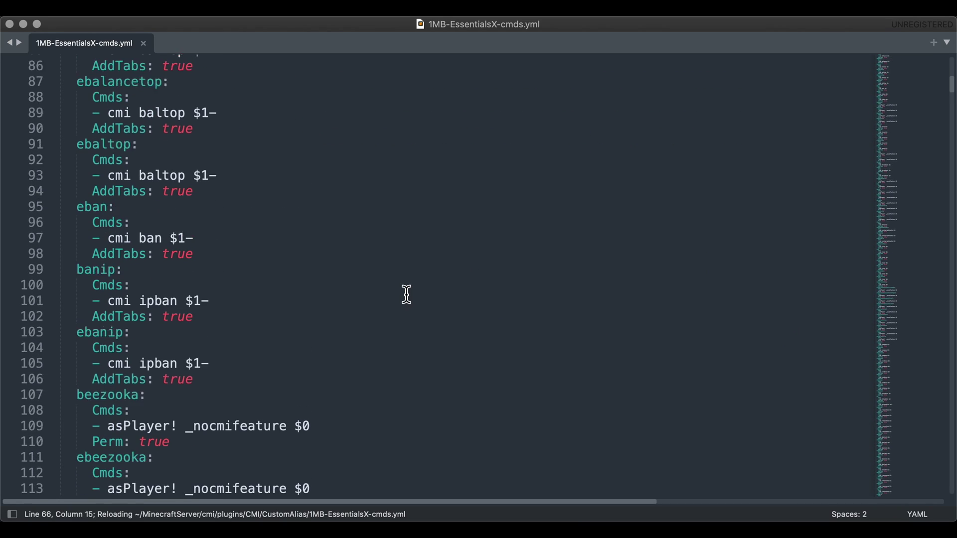
scroll(407, 294, "down", 2)
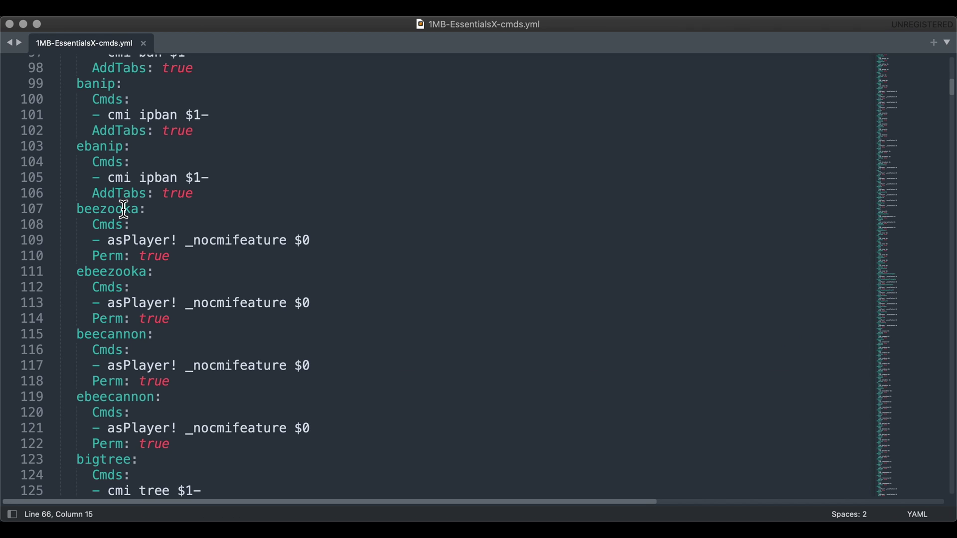
left_click(367, 244)
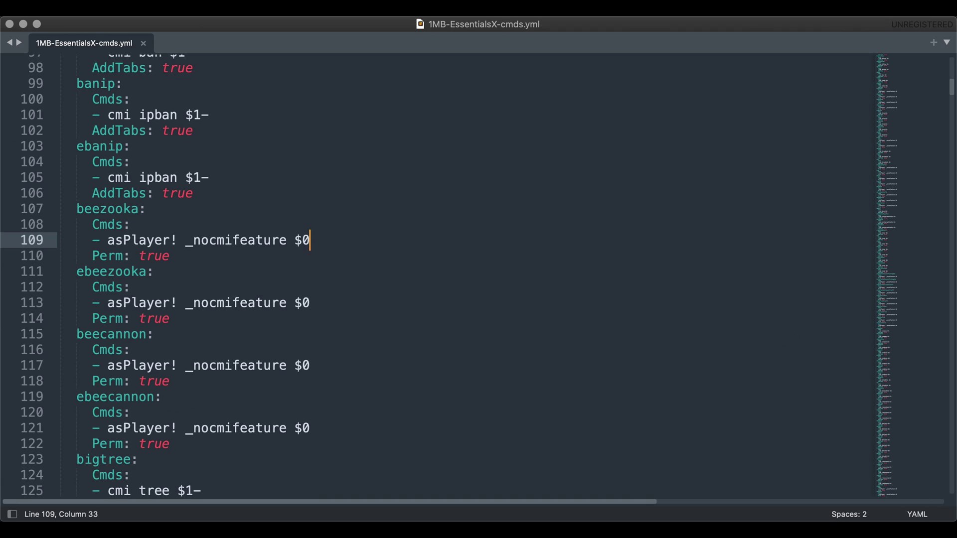
type("You can use /cmi")
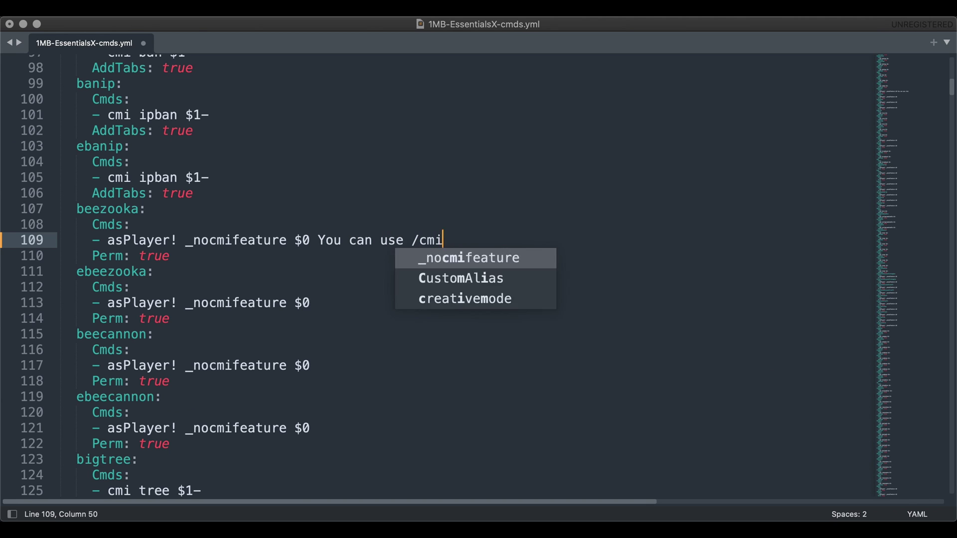
type(" shoot to ")
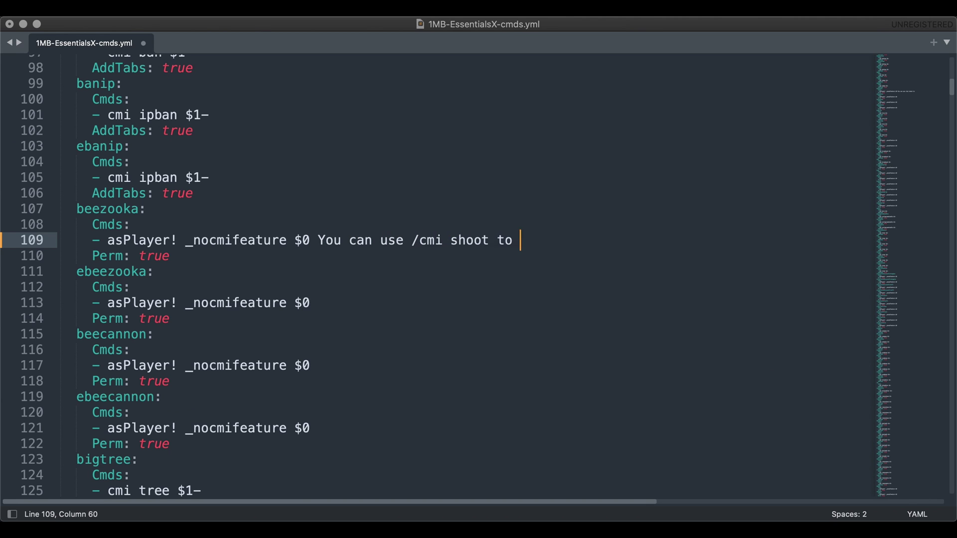
type("achieve the same effect.")
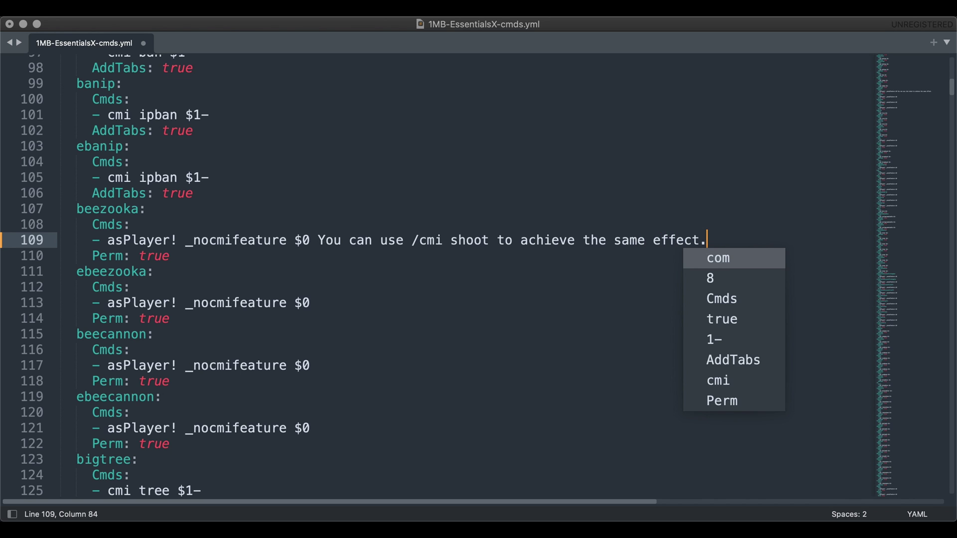
key("super+s")
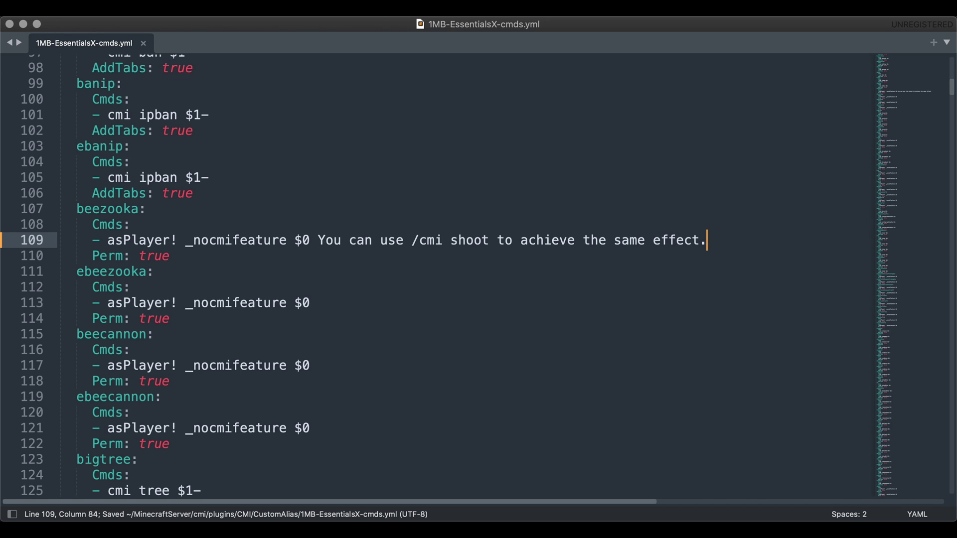
Return to Minecraft and run /cmi reload to load the new beezooka message.
key("super+Tab")
key("Escape")
type("/cmi reload")
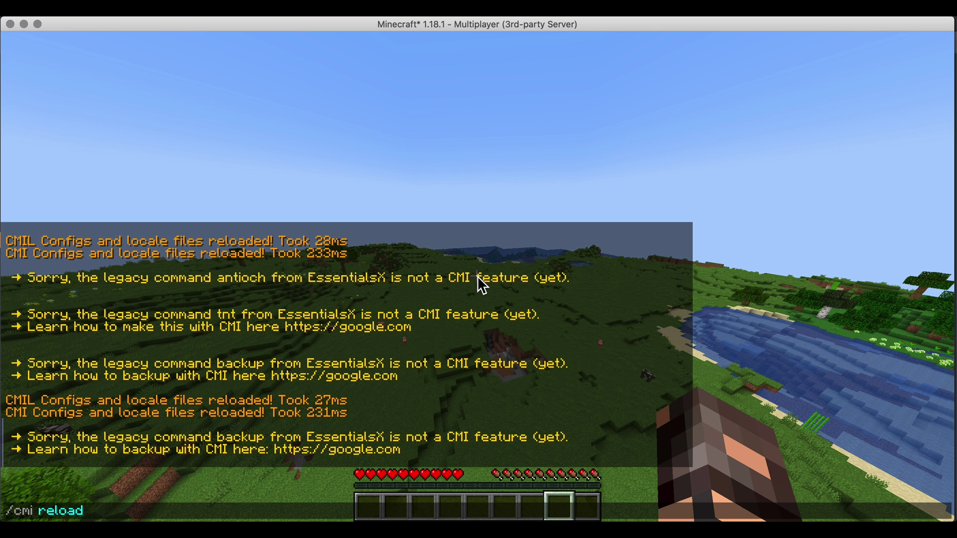
key("Return")
Run the /beezooka command and reopen the chat to read its custom reply.
type("/ba")
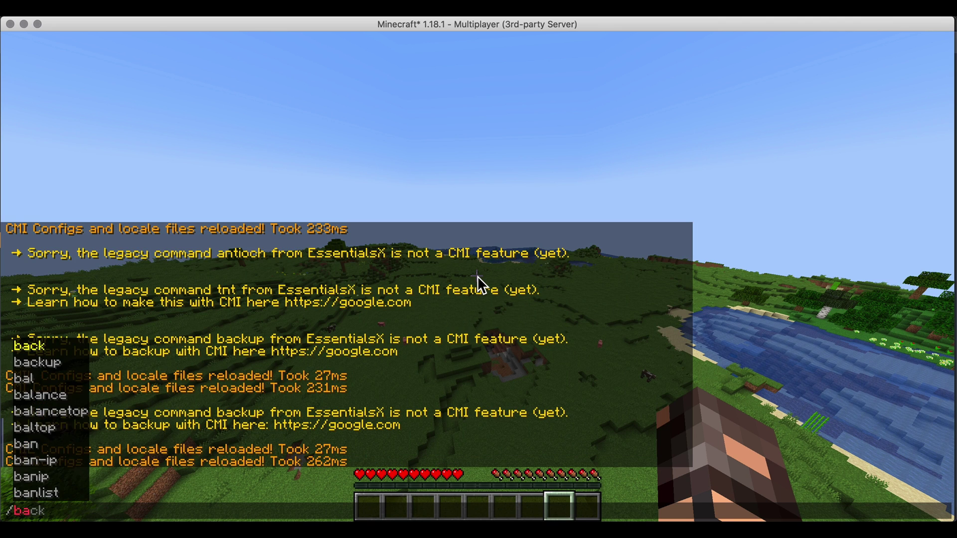
type("ee")
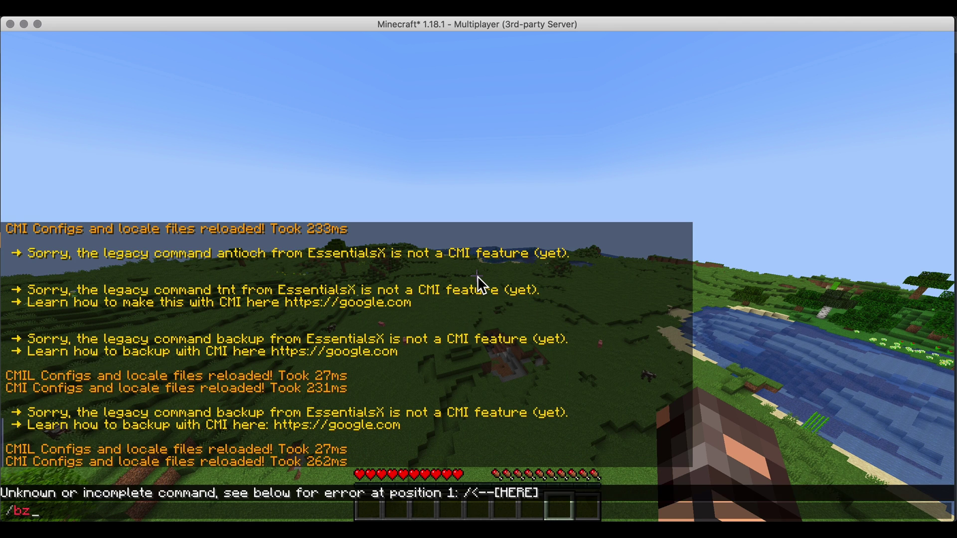
key("Tab")
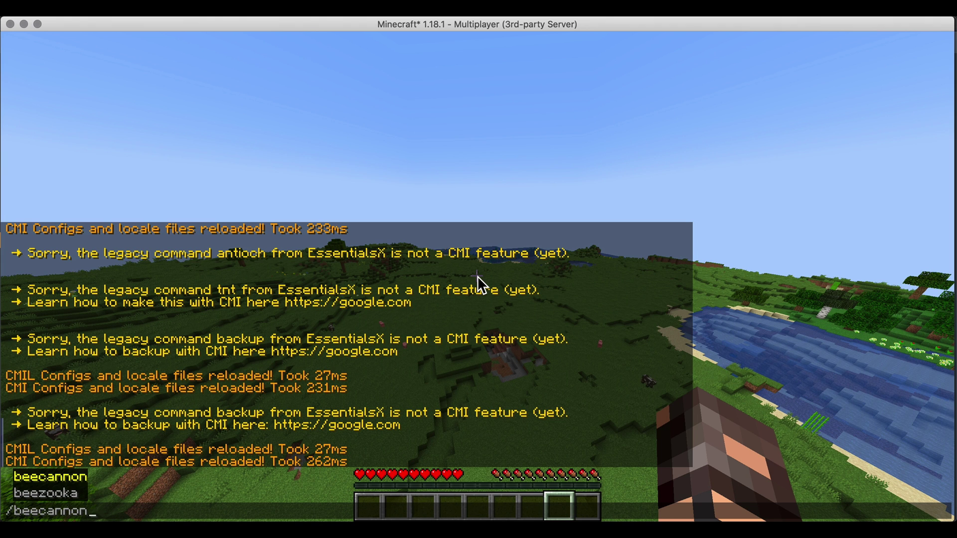
key("Tab")
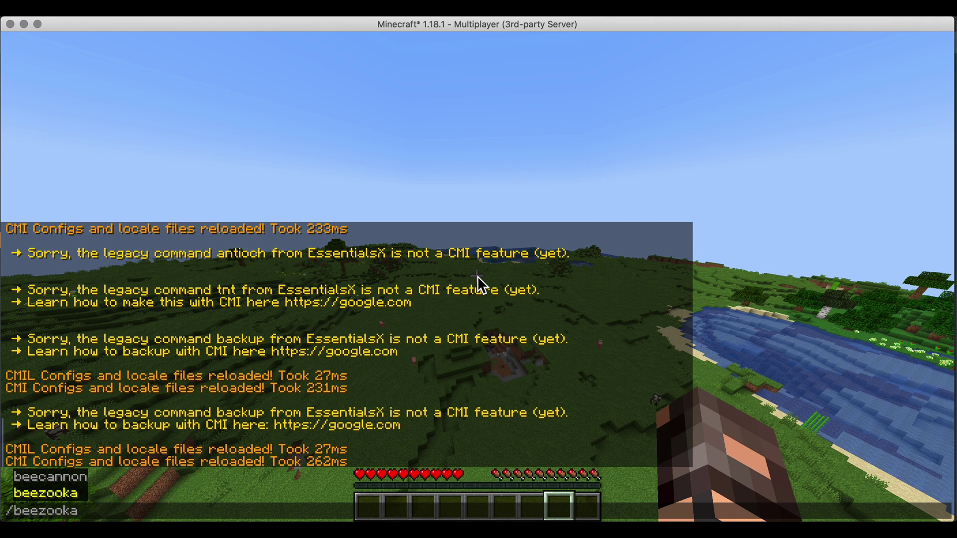
key("Return")
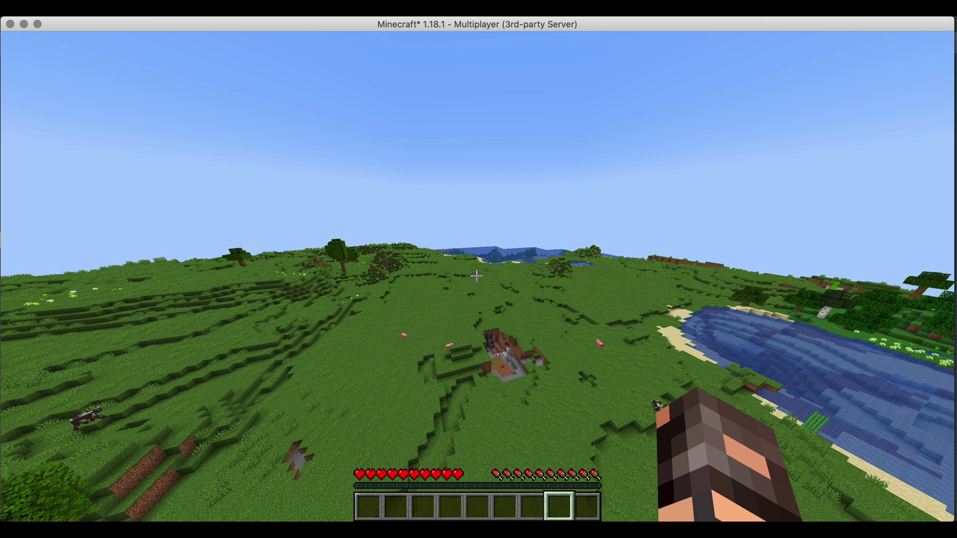
key("slash")
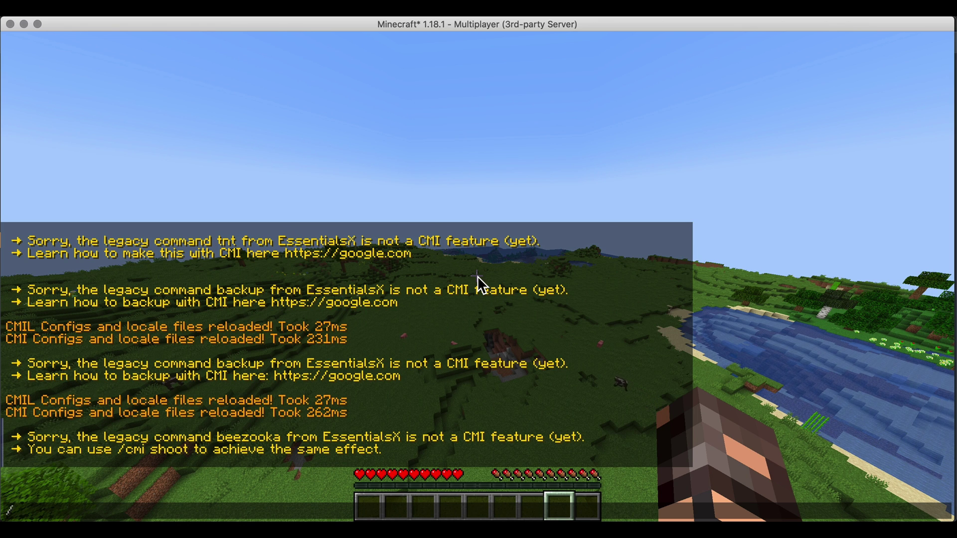
Switch to the alias file and replace the beezooka alias's whole command with "cmi shoot bee [playerName] ...".
key("super+Tab")
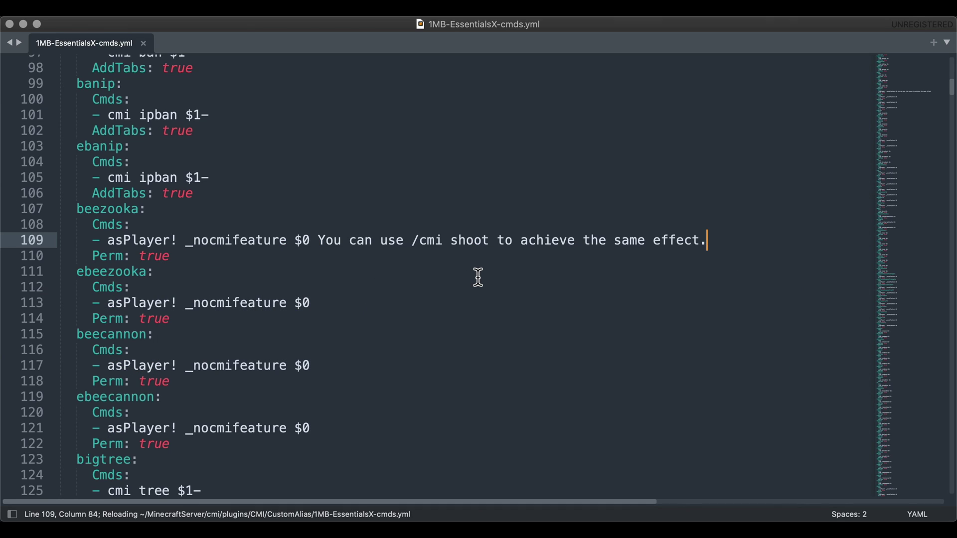
left_click(112, 239)
key("Left")
key("super+shift+Right")
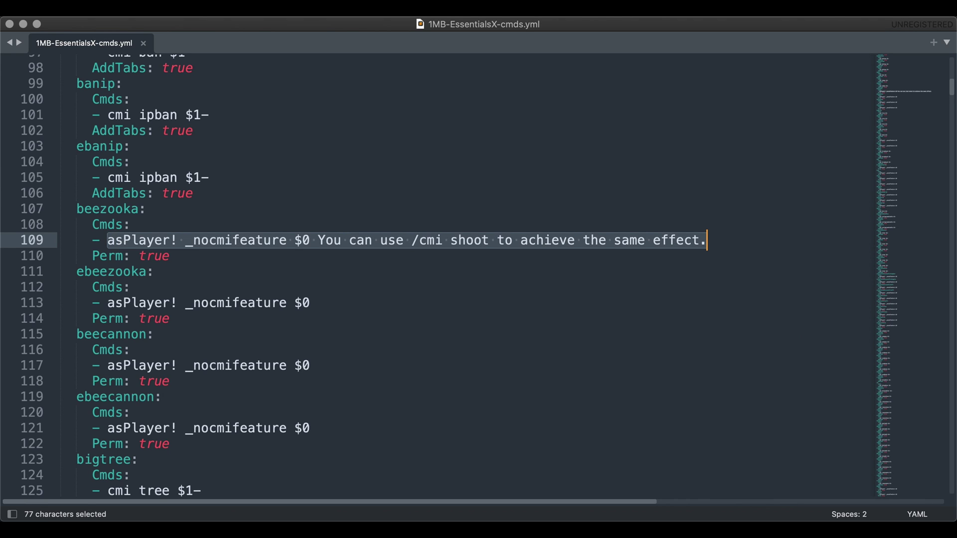
type("cmi ")
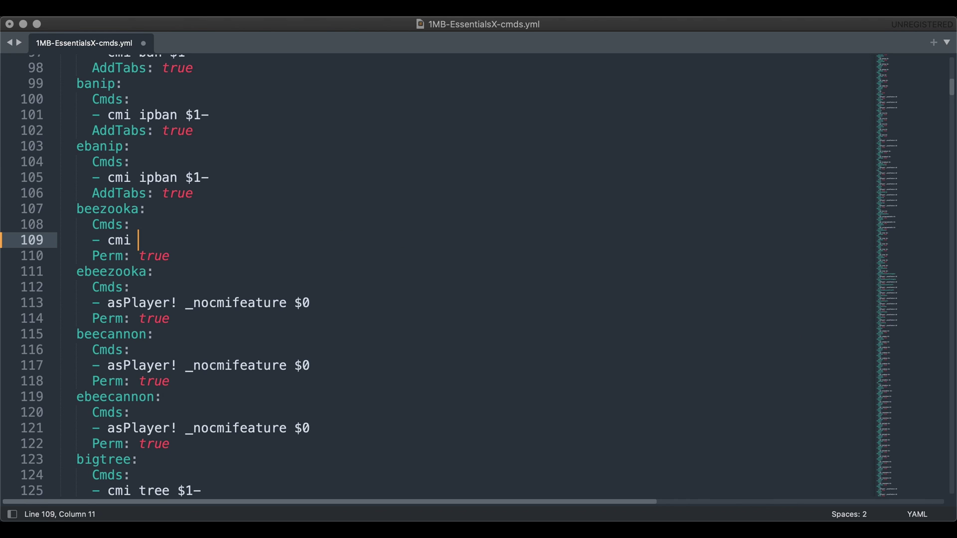
type("shoot be")
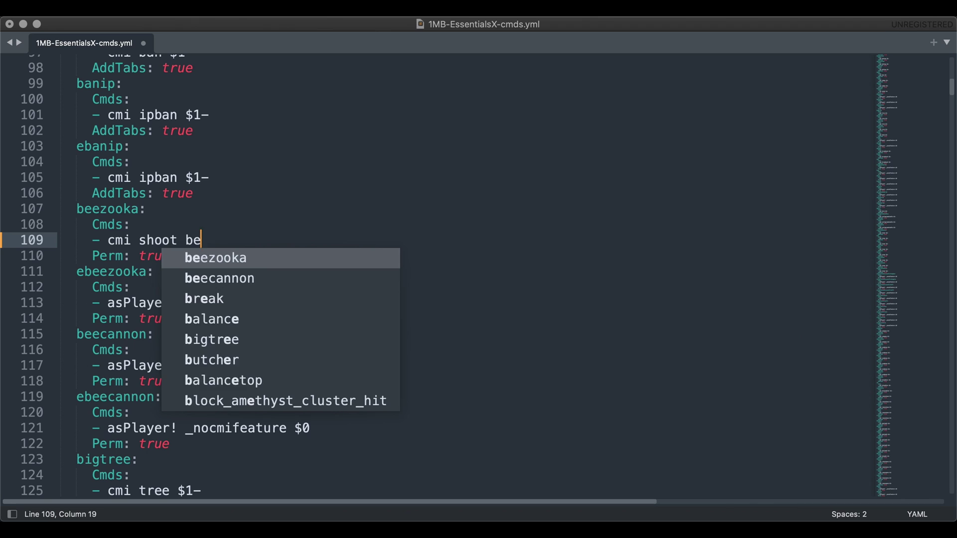
type("e [playerName] ")
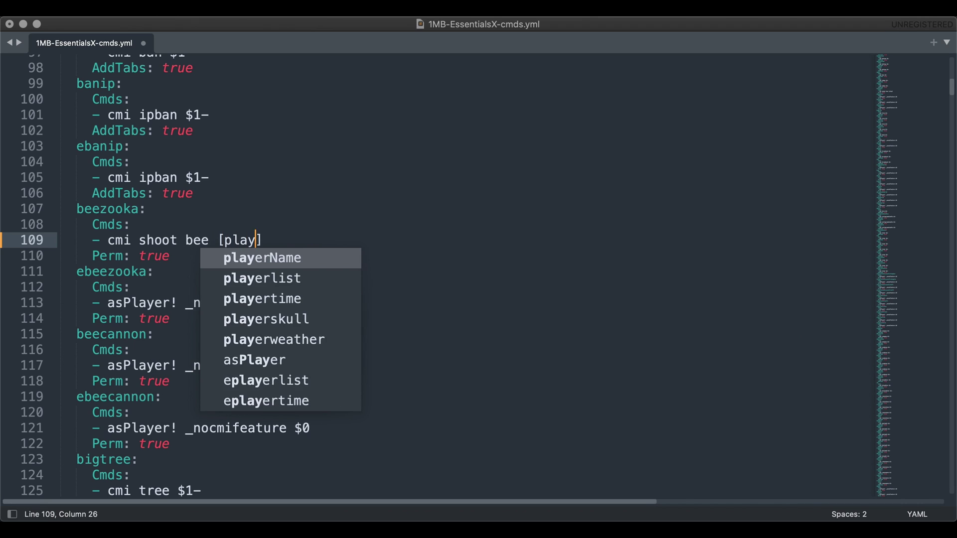
type("...")
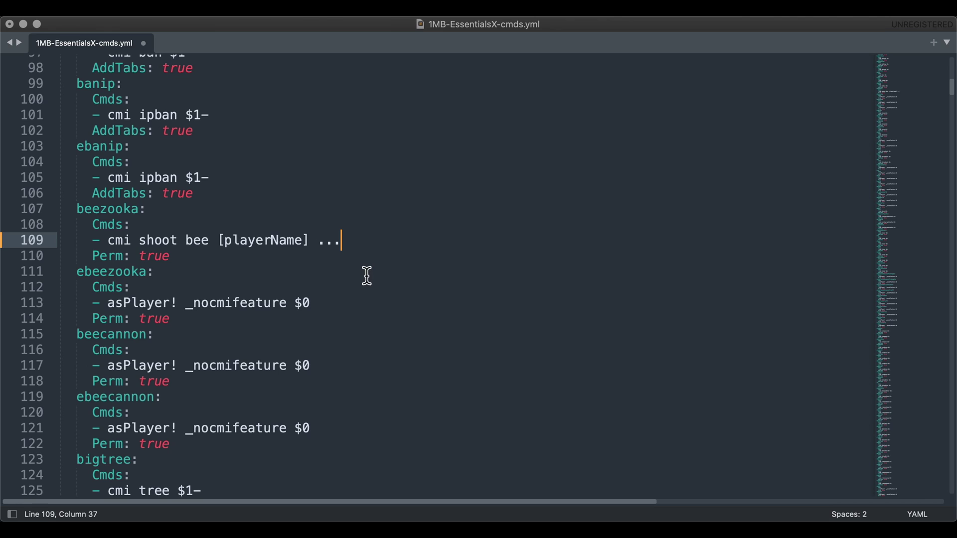
Highlight the $0 placeholder in the ebeezooka alias's _nocmifeature command.
left_click(357, 307)
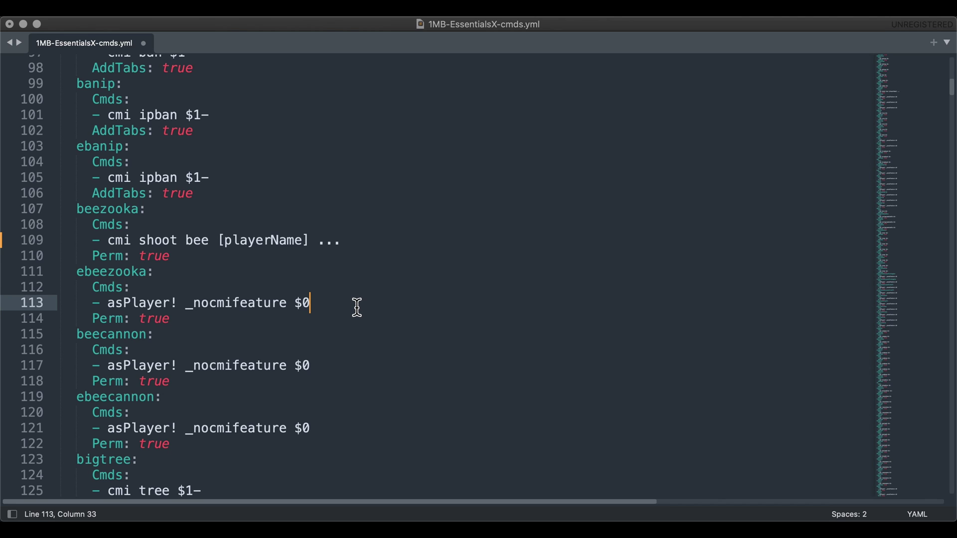
left_click_drag(293, 304, 323, 304)
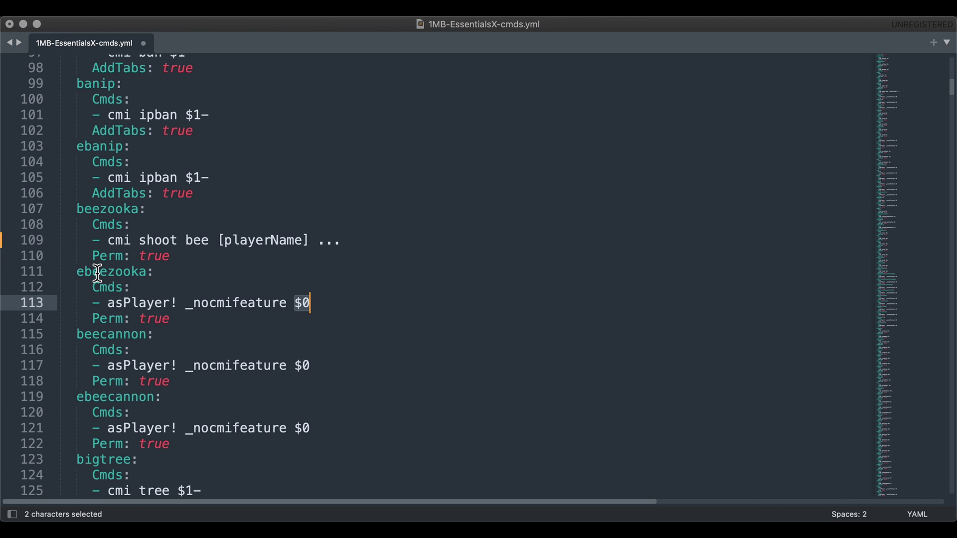
Highlight the $1 placeholder in the _nocmifeature alias's "Sorry, the legacy command" message.
scroll(276, 312, "up", 10)
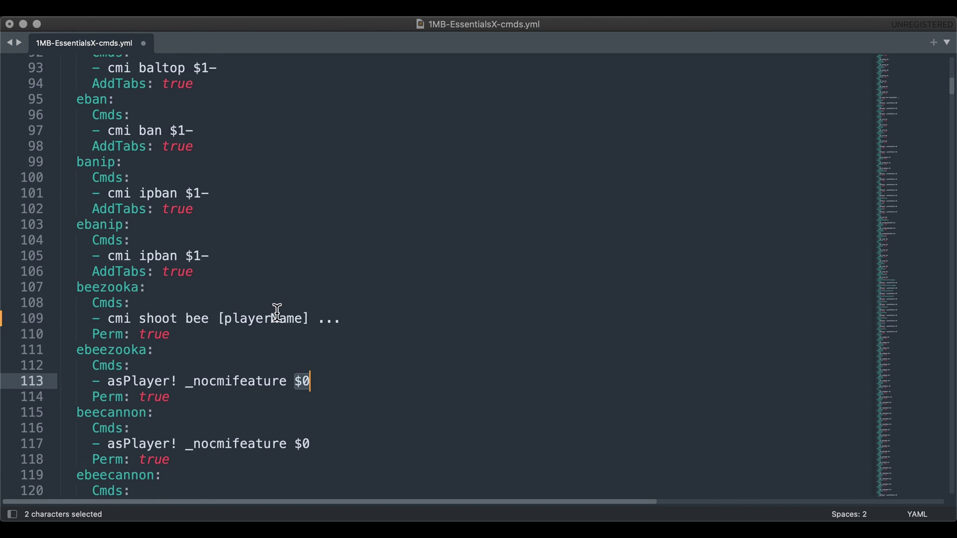
scroll(278, 311, "up", 14)
scroll(277, 311, "down", 2)
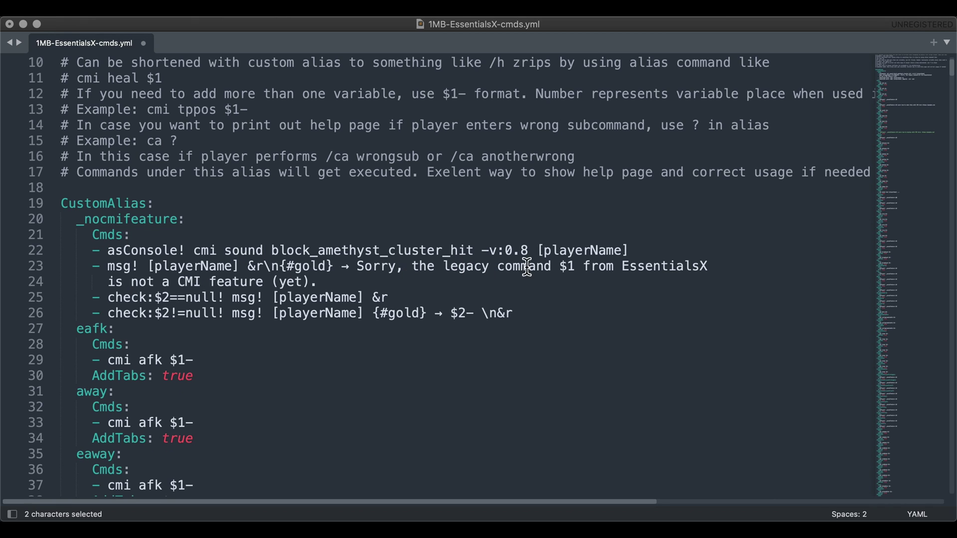
left_click_drag(559, 267, 574, 269)
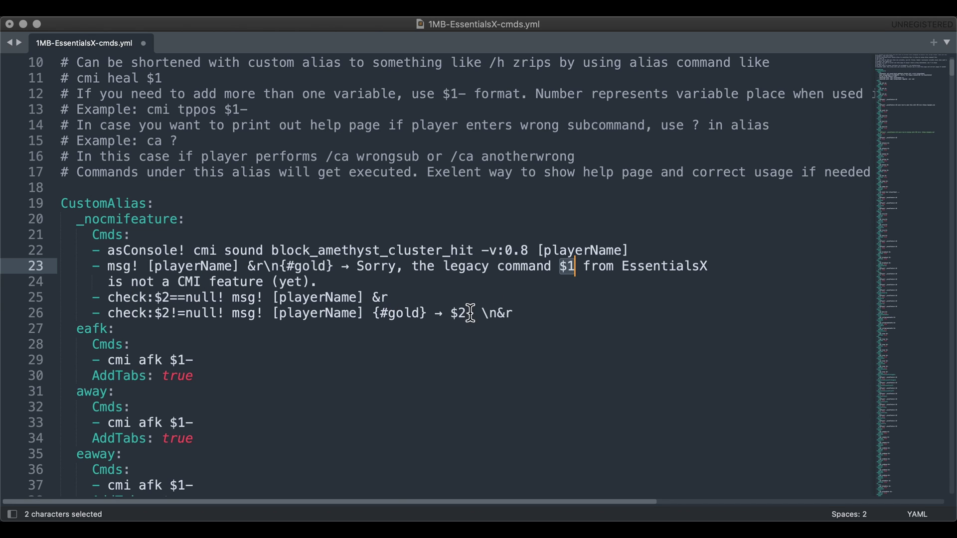
Add a colon after "here" in the tnt alias's message, wrap its whole command in single quotes, and save the file.
scroll(458, 313, "down", 5)
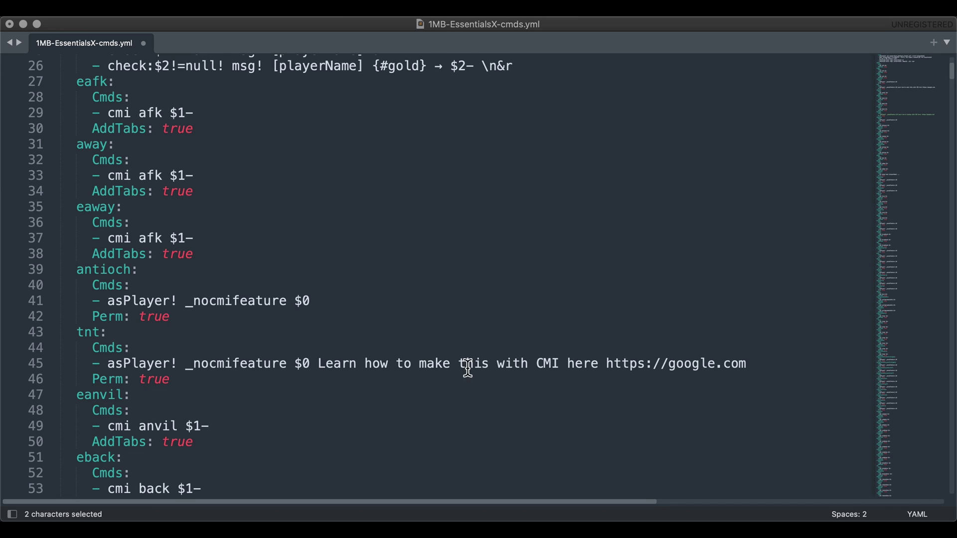
left_click(598, 365)
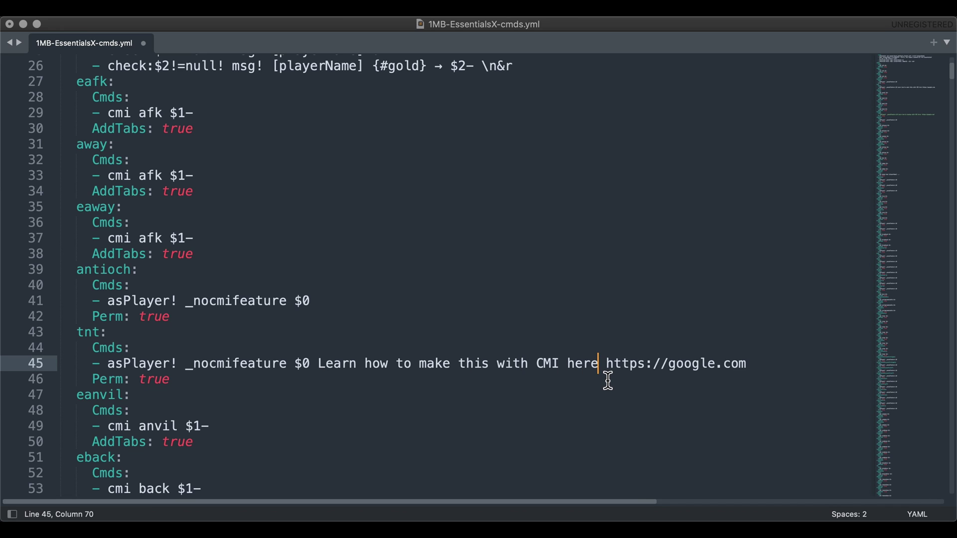
type(":")
key("super+Right")
key("super+shift+Left")
key("shift+Right")
key("shift+Right")
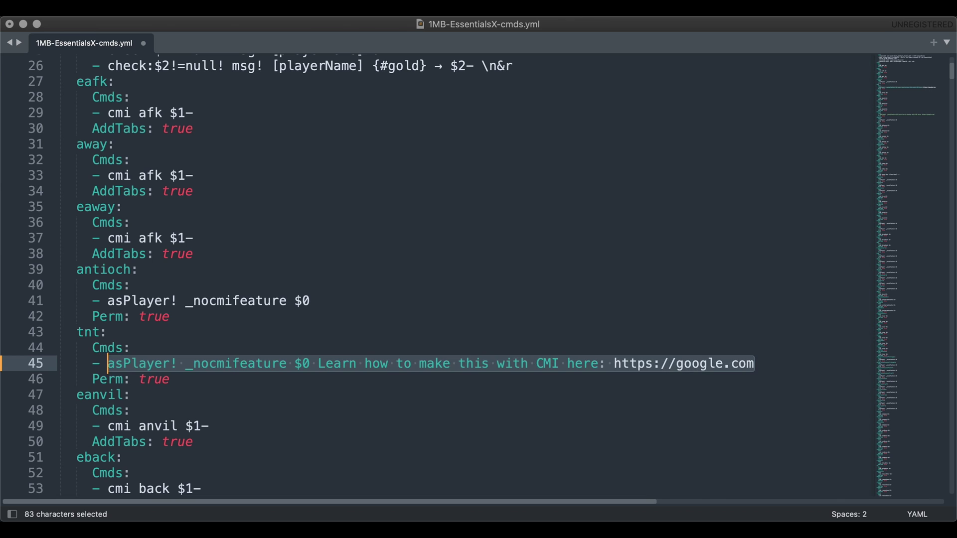
type("'")
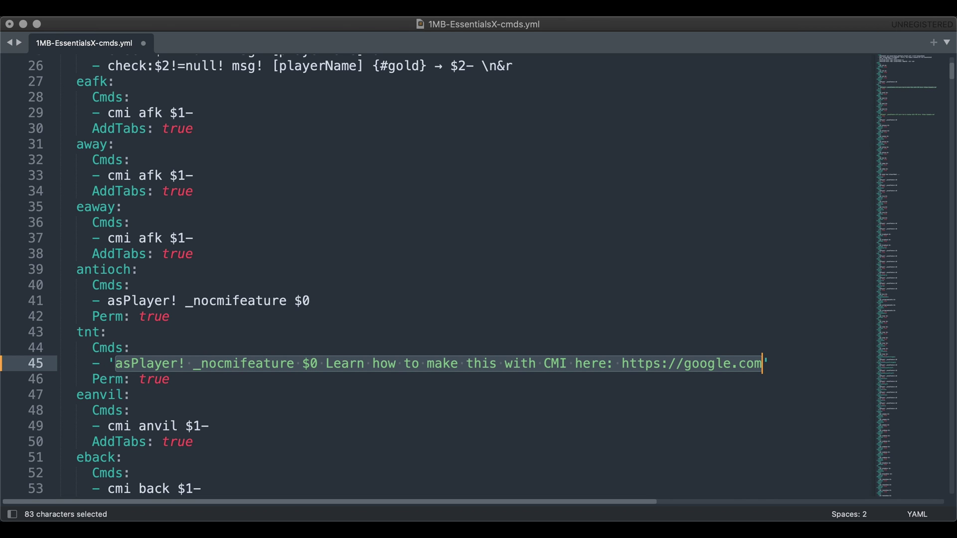
left_click(573, 342)
key("super+s")
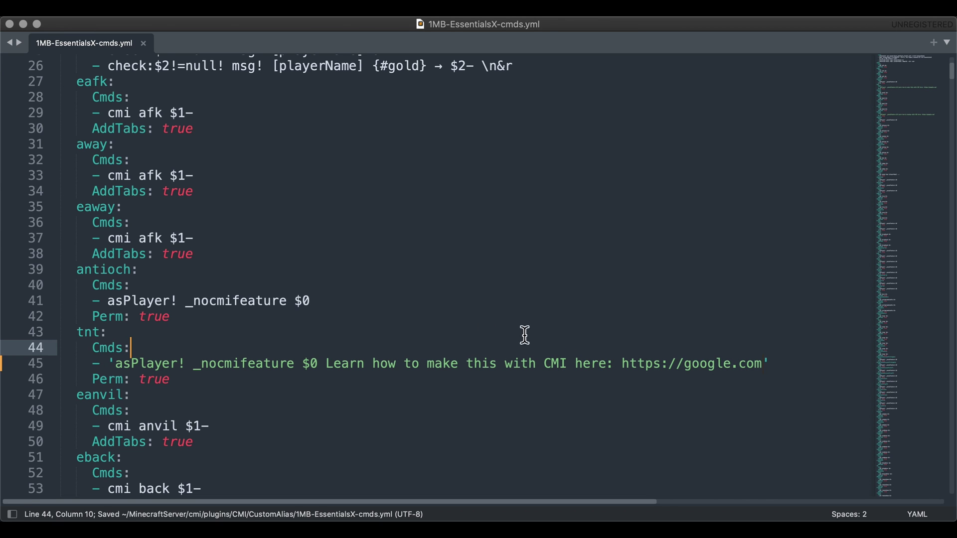
Delete the entire "check:$2!=null!" line from the _nocmifeature alias, leaving no blank line behind.
scroll(453, 328, "up", 5)
scroll(453, 329, "up", 4)
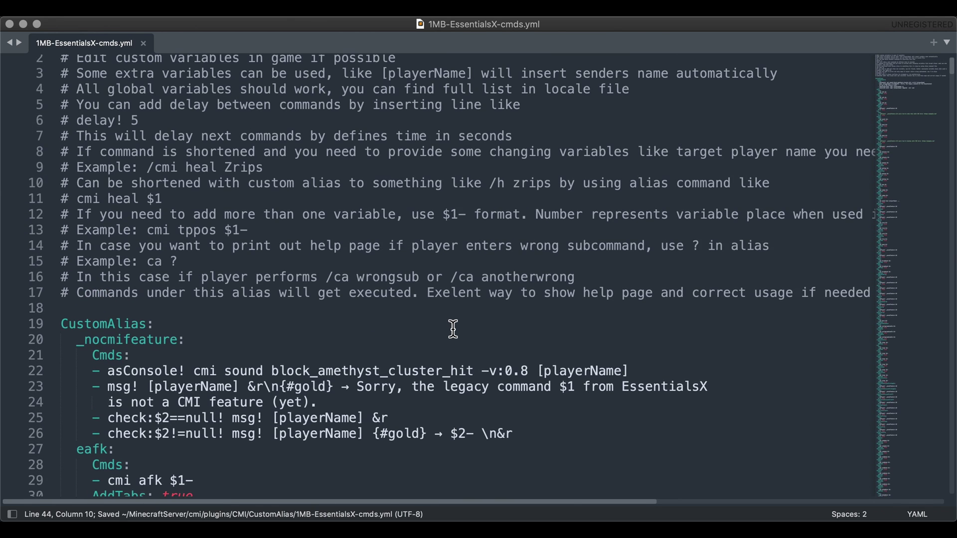
scroll(453, 329, "down", 6)
scroll(453, 329, "down", 1)
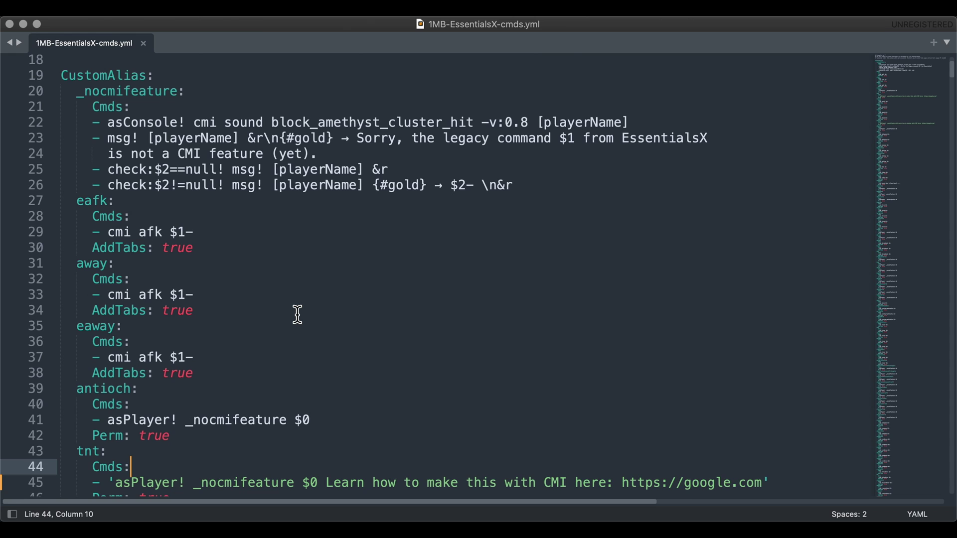
scroll(297, 315, "up", 1)
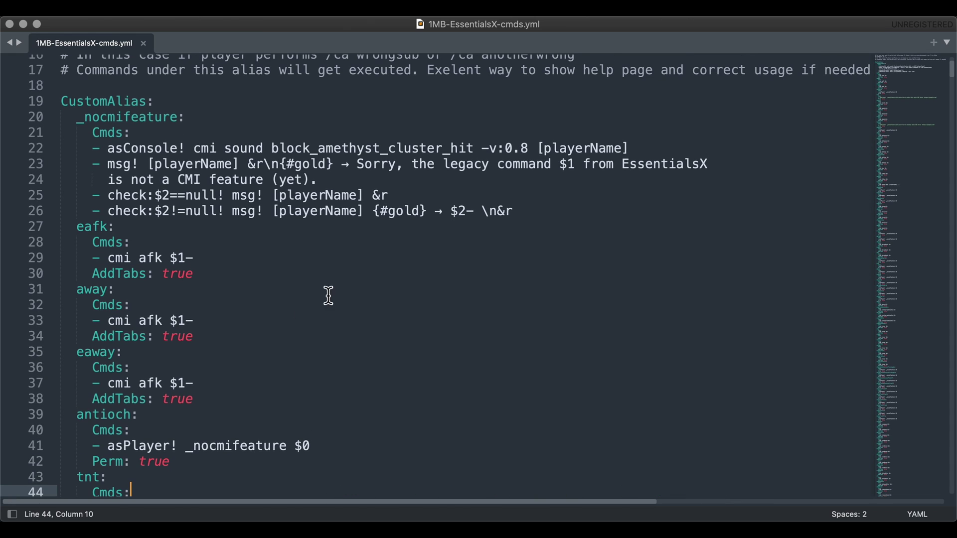
left_click(532, 209)
key("super+shift+Left")
key("BackSpace")
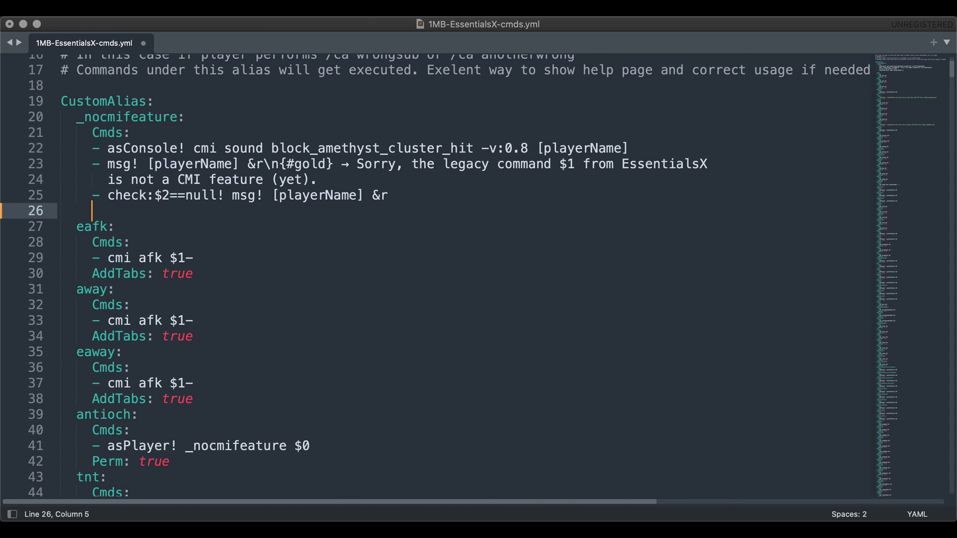
key("BackSpace")
key("BackSpace")
key("Delete")
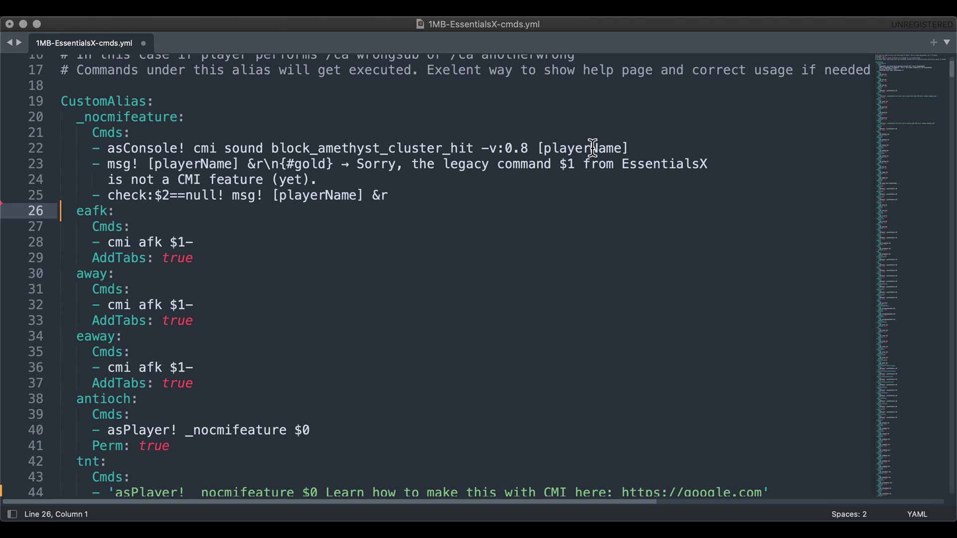
Replace the two-line "→ Sorry, the legacy command" text in _nocmifeature with "Command not found .." after {#gold}, and save the file.
left_click(365, 166)
key("Left")
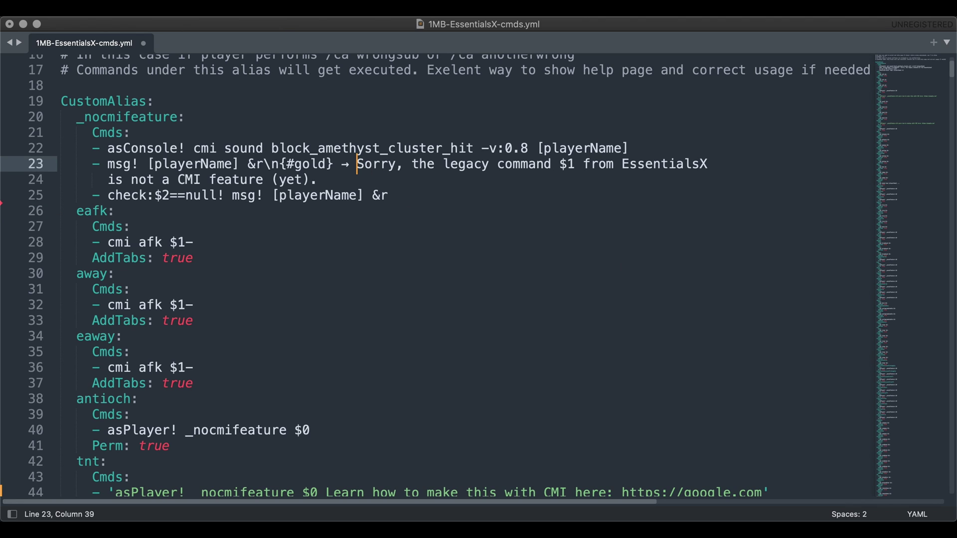
key("shift+Down")
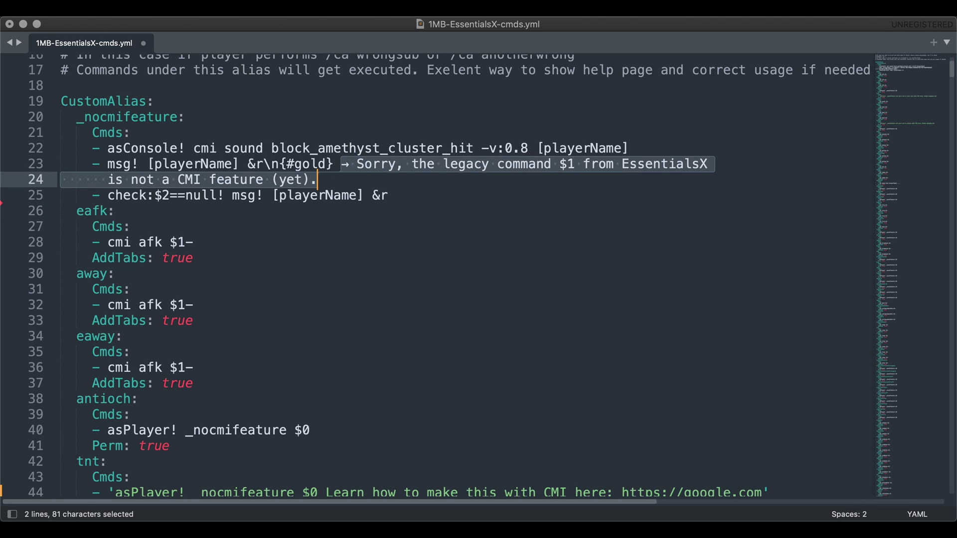
type("Command not found ..")
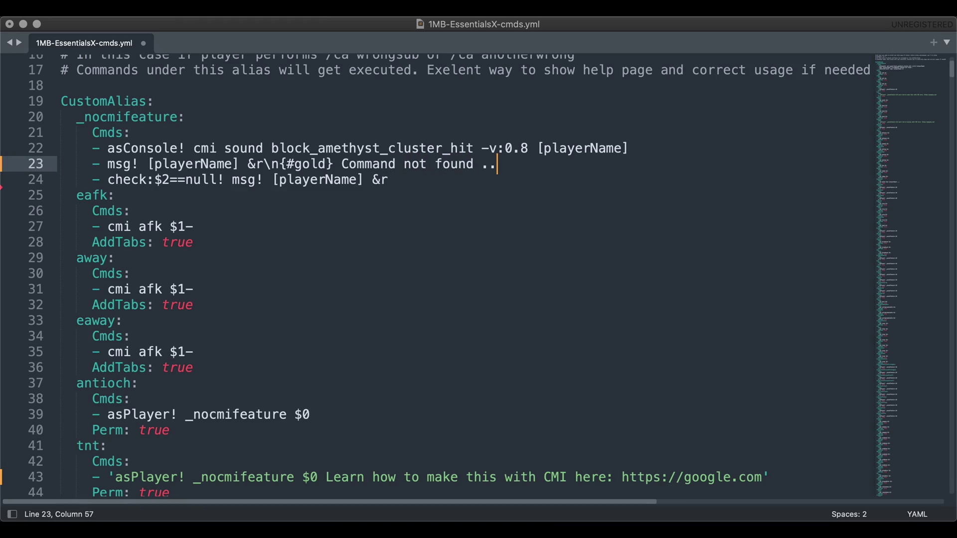
key("super+s")
Switch to Minecraft, run /cmi reload, and test the shortened message with /tnt.
key("super+Tab")
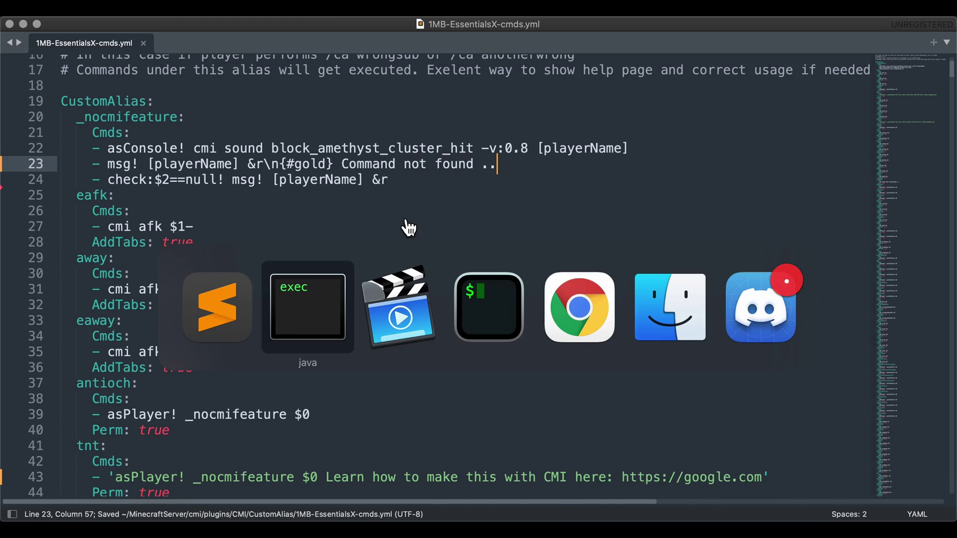
type("/cmi reload")
key("Return")
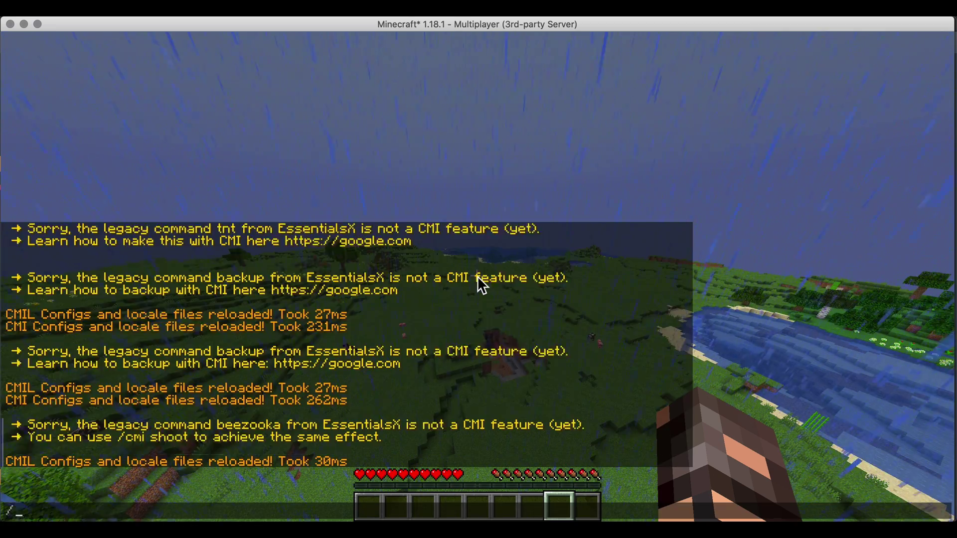
type("/tnt")
key("Return")
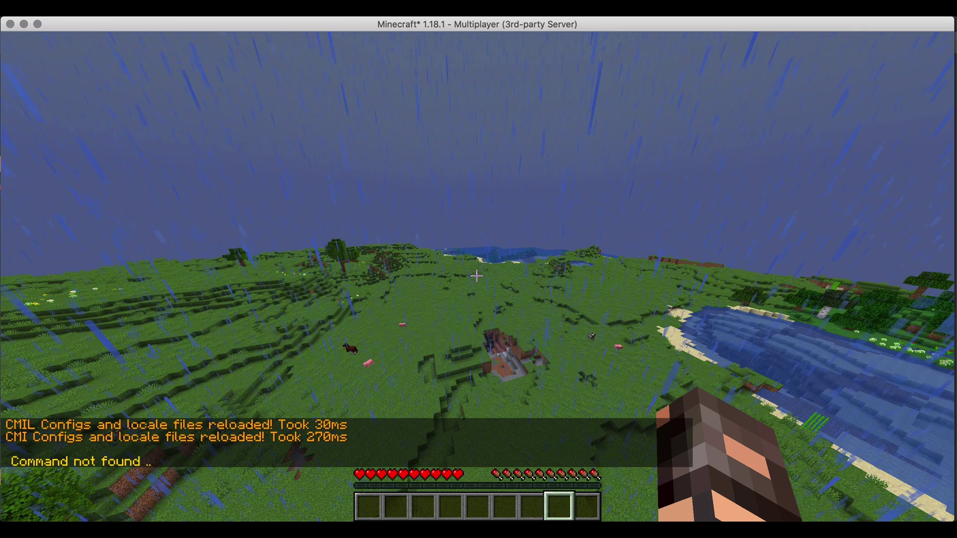
Return to the alias file, delete "&r\n" before {#gold} in the _nocmifeature message, and save.
key("super+Tab")
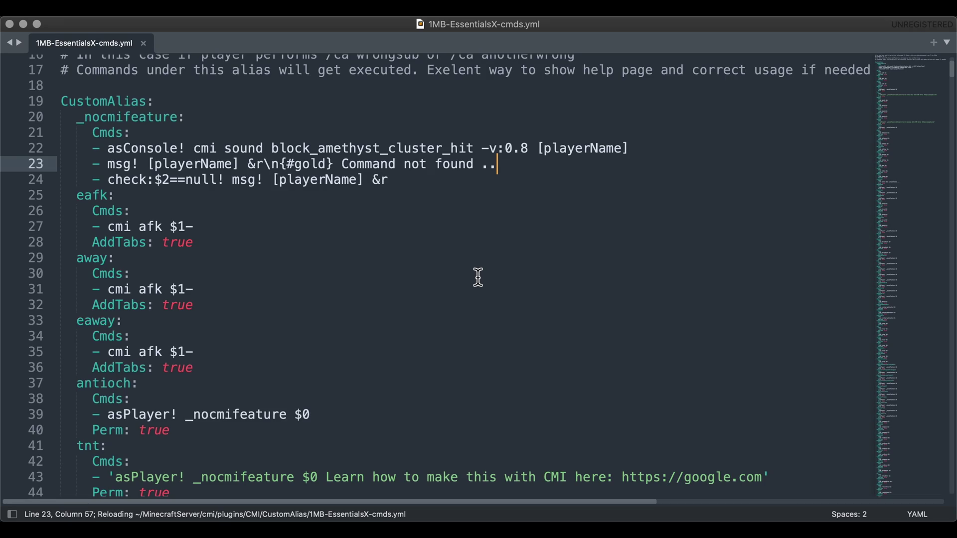
key("super+Tab")
key("super+Tab")
left_click(248, 169)
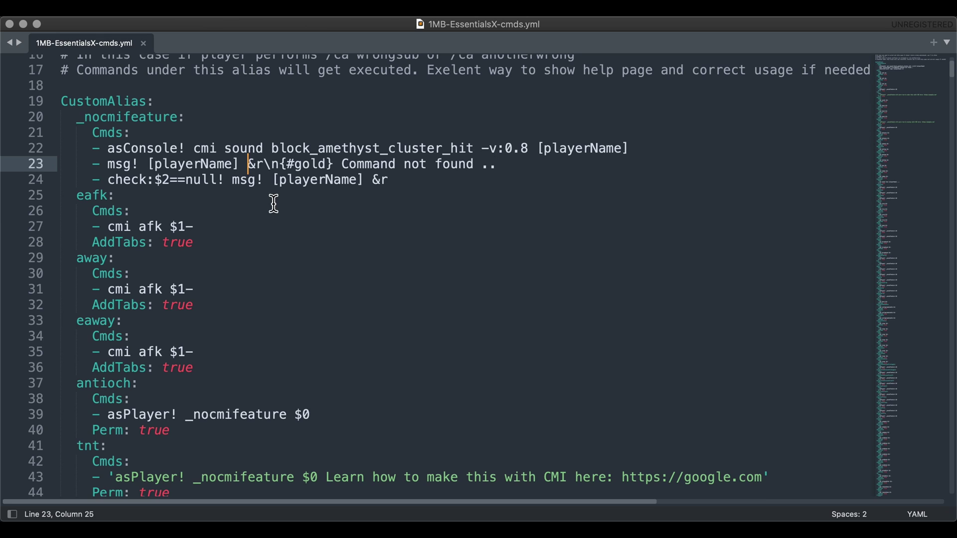
key("shift+Right")
key("shift+Right")
key("shift+Right")
key("shift+Right")
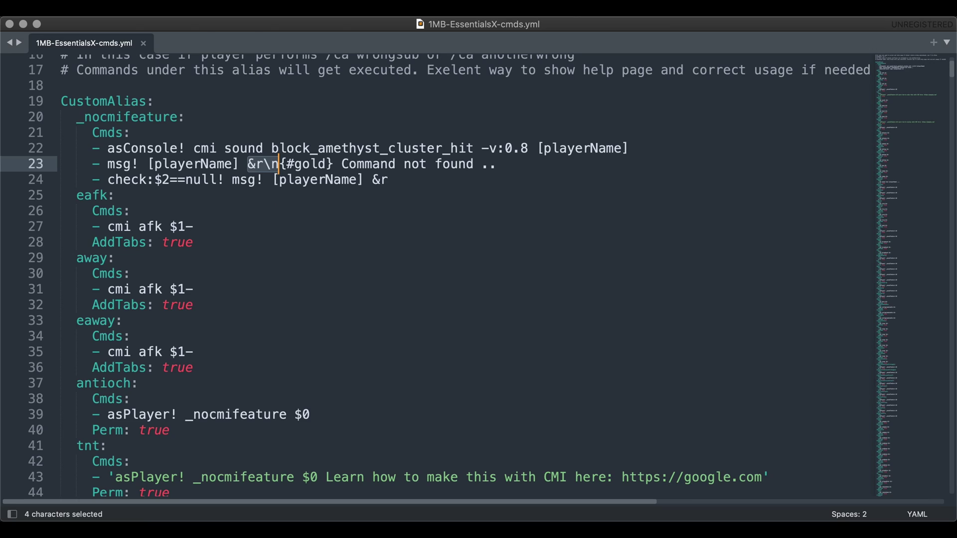
key("BackSpace")
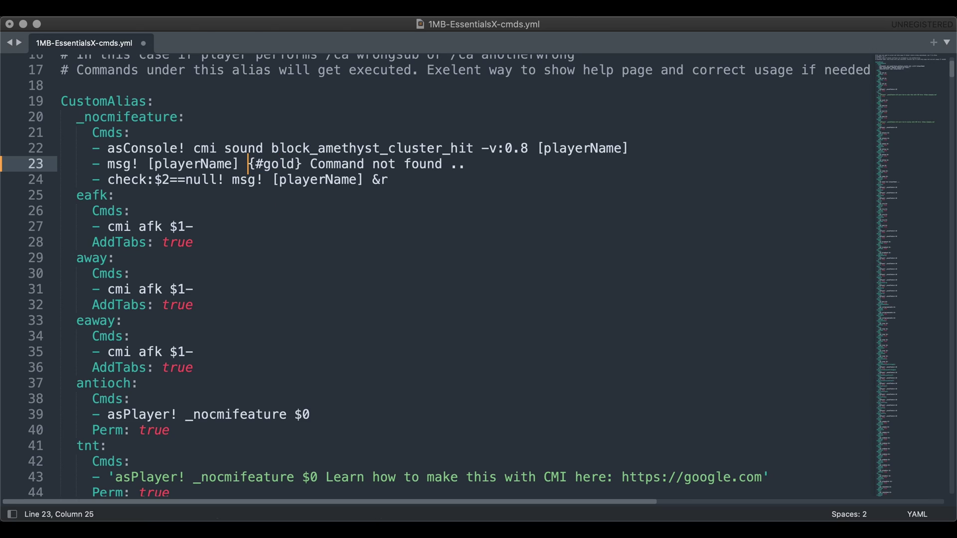
key("super+s")
Switch to Minecraft, reload CMI, and run /tnt again to check the message without its leading line break.
key("super+Tab")
type("/cmi re")
key("Return")
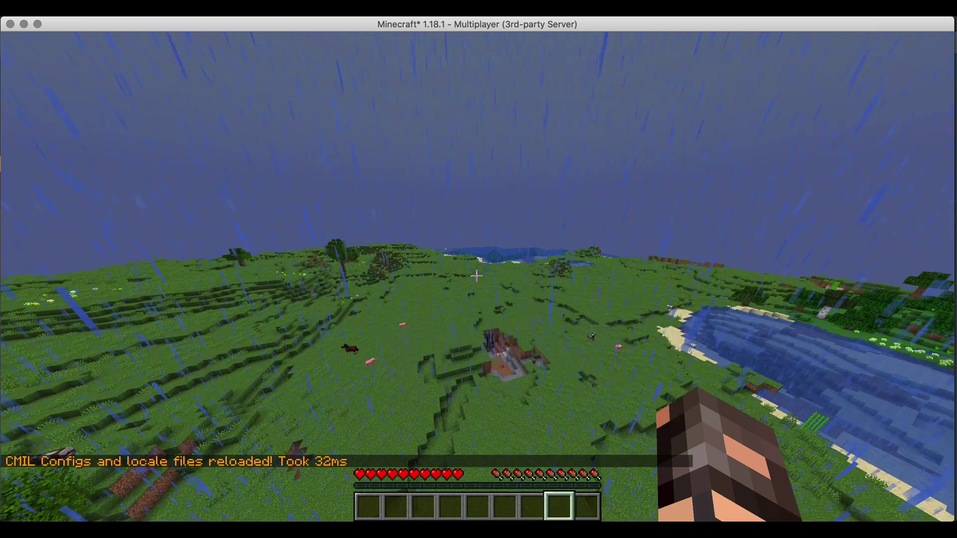
type("/tnt")
key("Return")
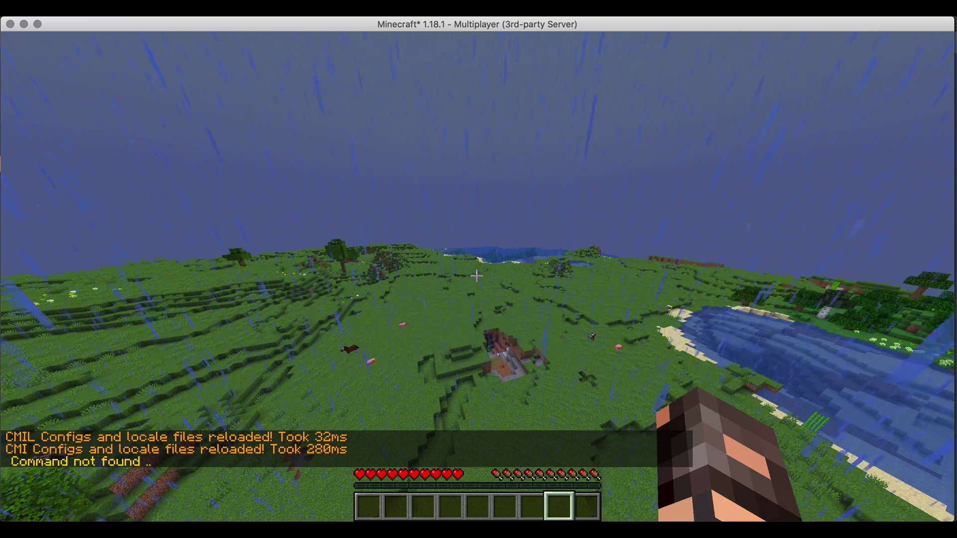
Return to the game in Minecraft, run /aliaseditor, and jump to the last page of the alias list.
key("super+Tab")
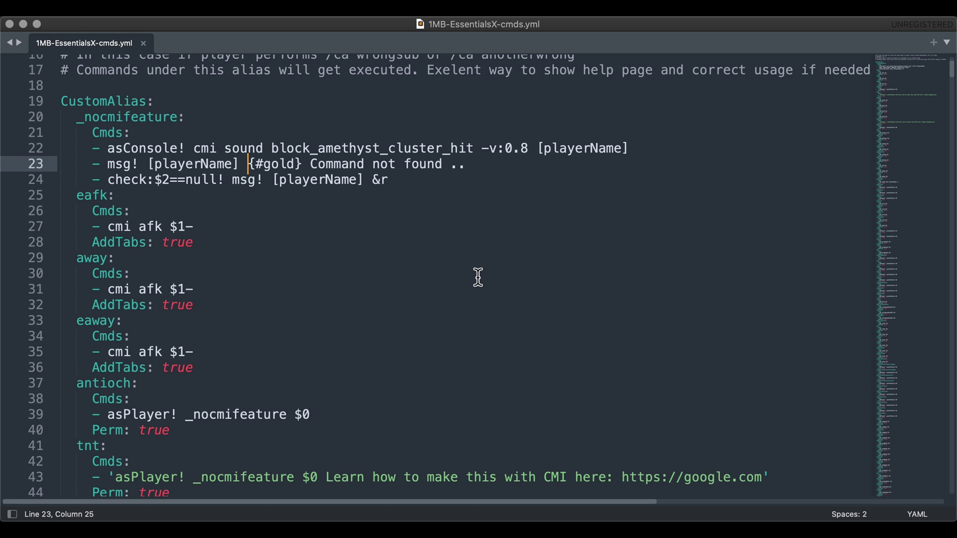
key("super+Tab")
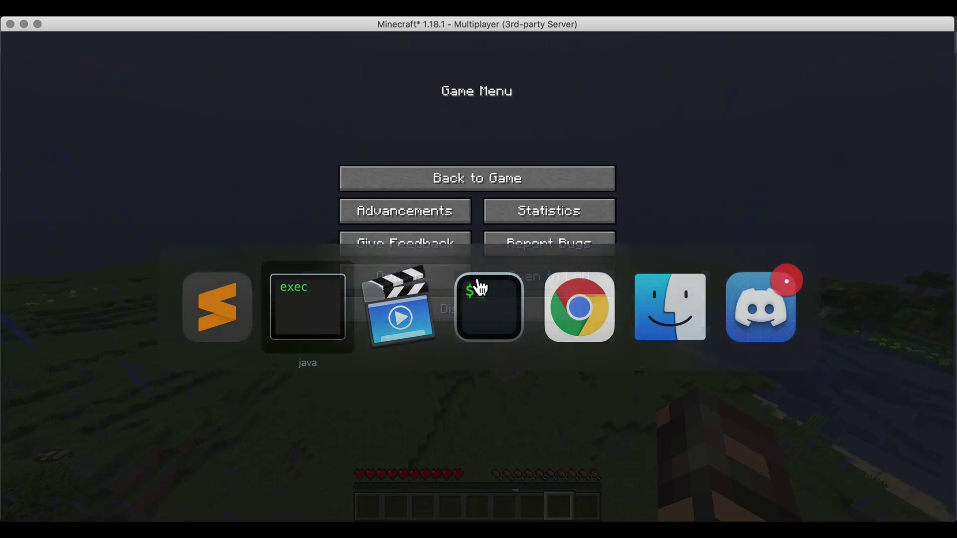
key("Escape")
key("slash")
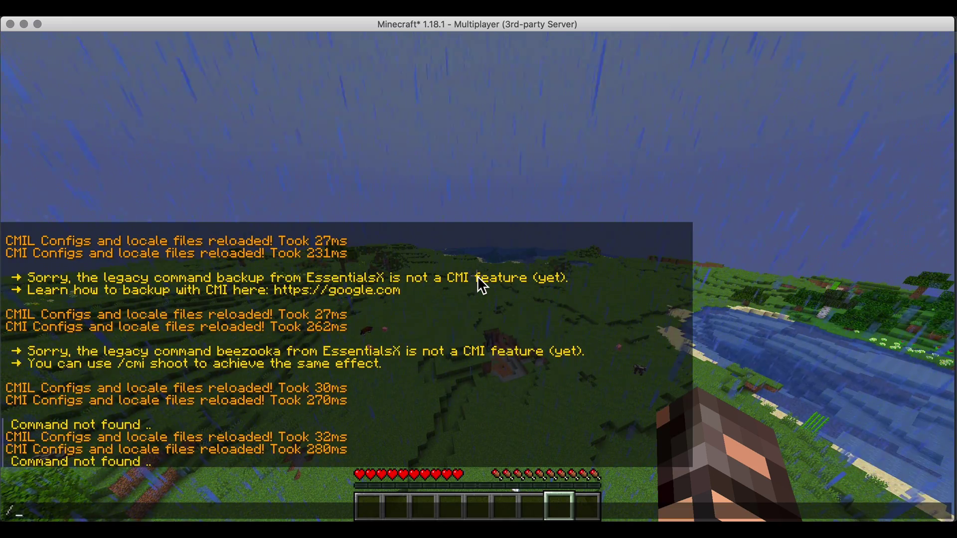
type("aliaseditor")
key("Return")
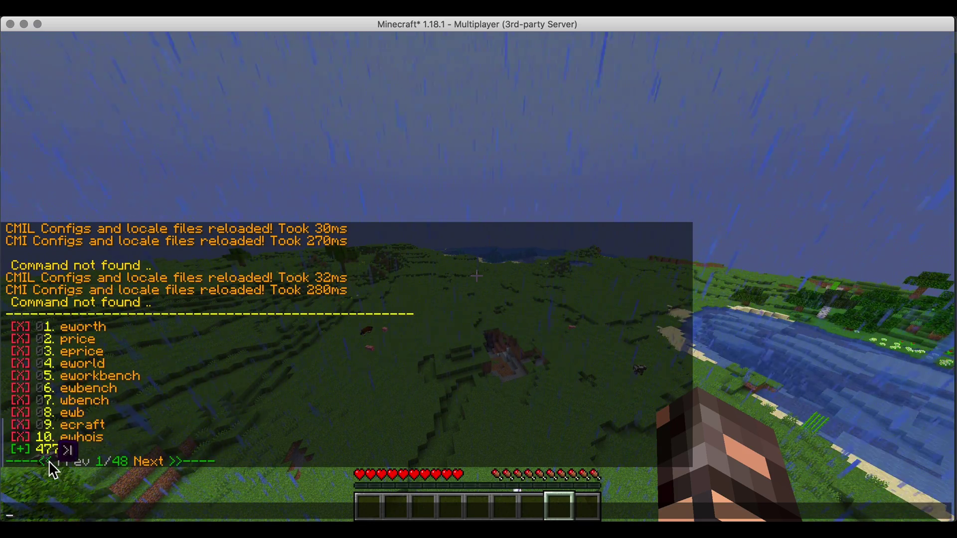
left_click(75, 462)
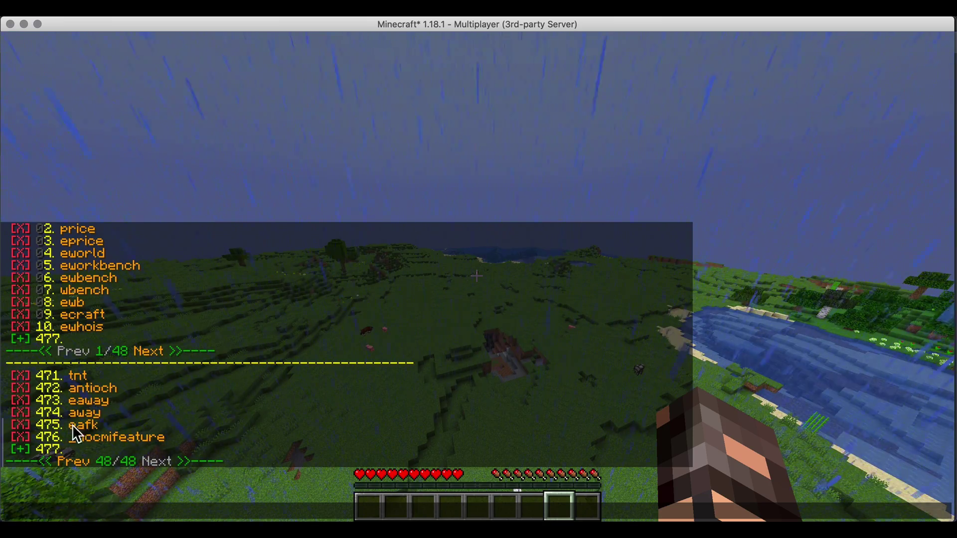
Open the eaway alias in the in-game editor and resubmit the old text "cmi afk $1-" for its first command.
left_click(96, 401)
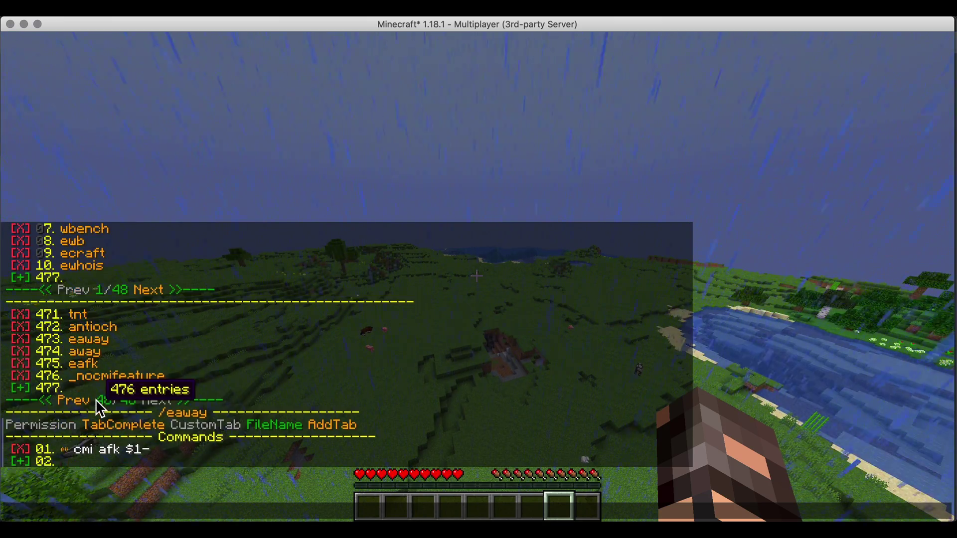
left_click(128, 451)
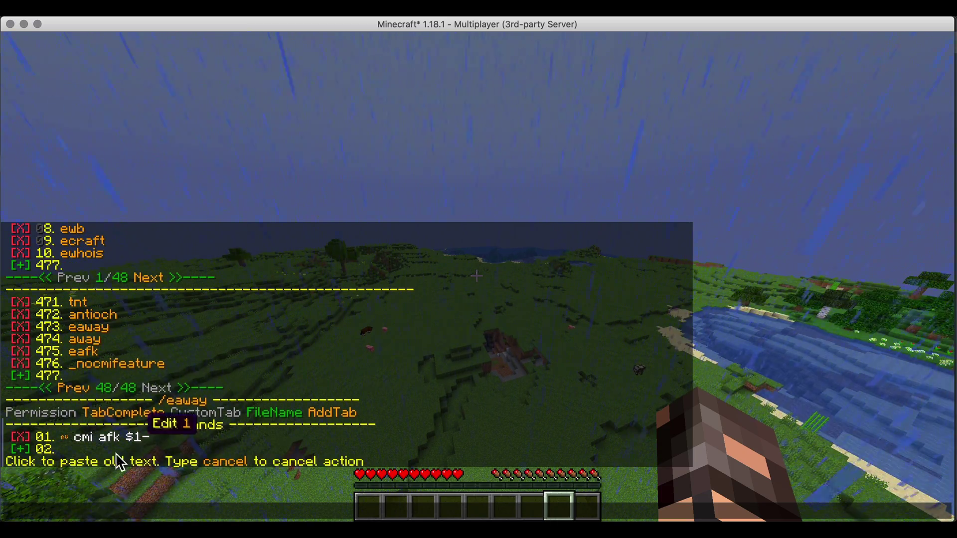
left_click(143, 463)
key("Return")
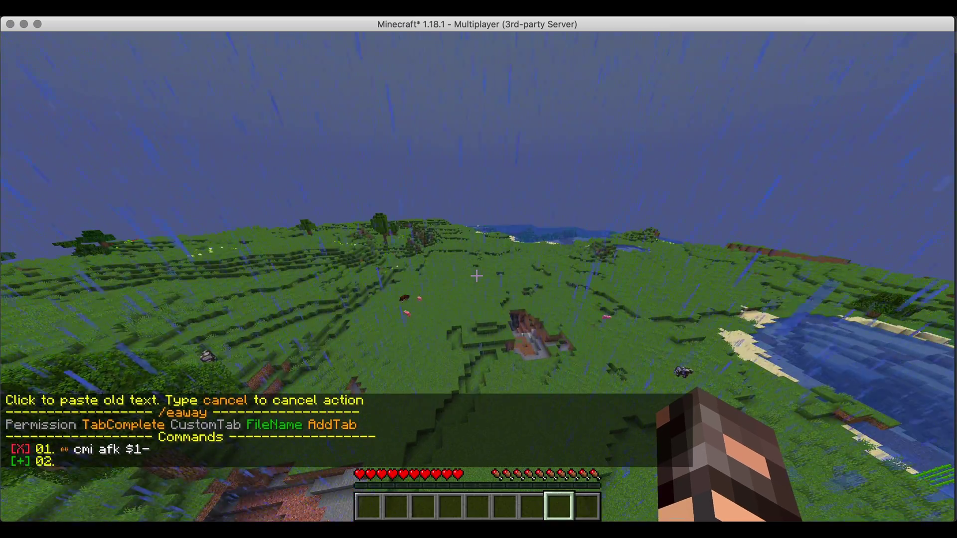
Reopen the chat and open the tnt alias from the in-game alias list.
key("slash")
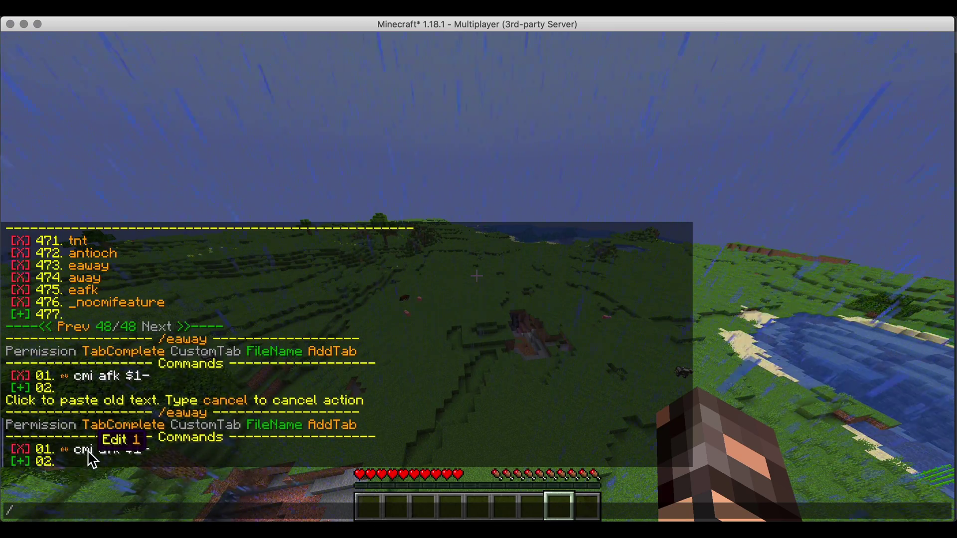
left_click(78, 239)
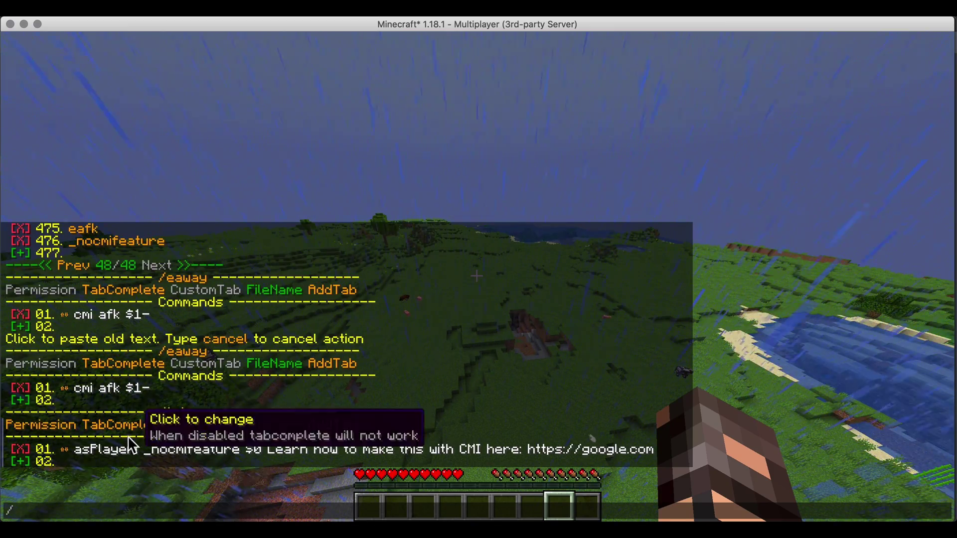
Add a second command line "msg! [playerName] boom" to the tnt alias and run /tnt to test it.
left_click(17, 463)
key("BackSpace")
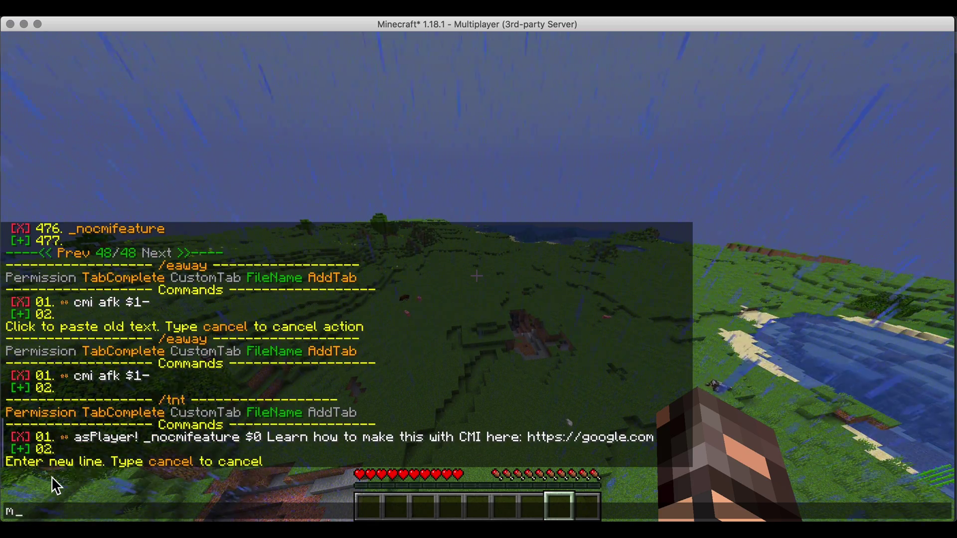
type("msg! [playerName")
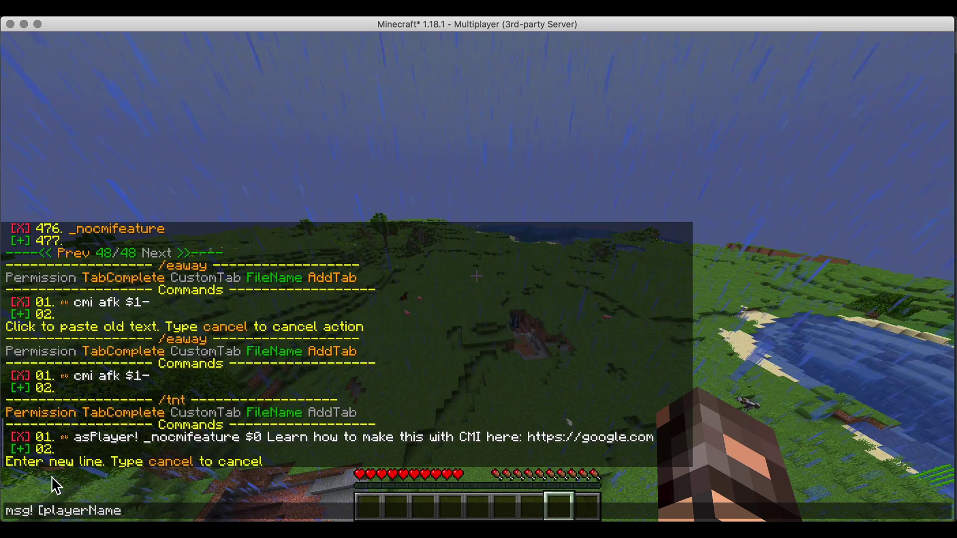
type("] boom")
key("Return")
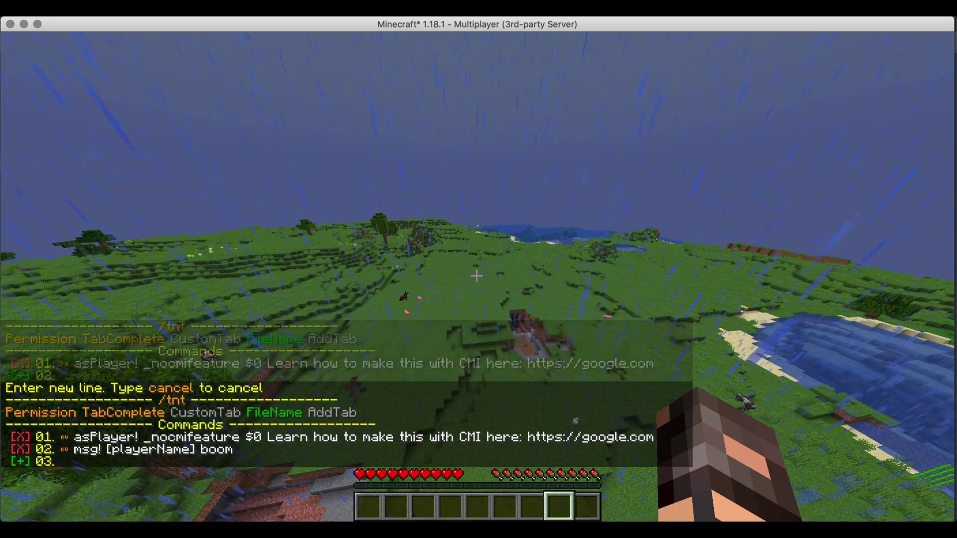
type("/tnt")
key("Return")
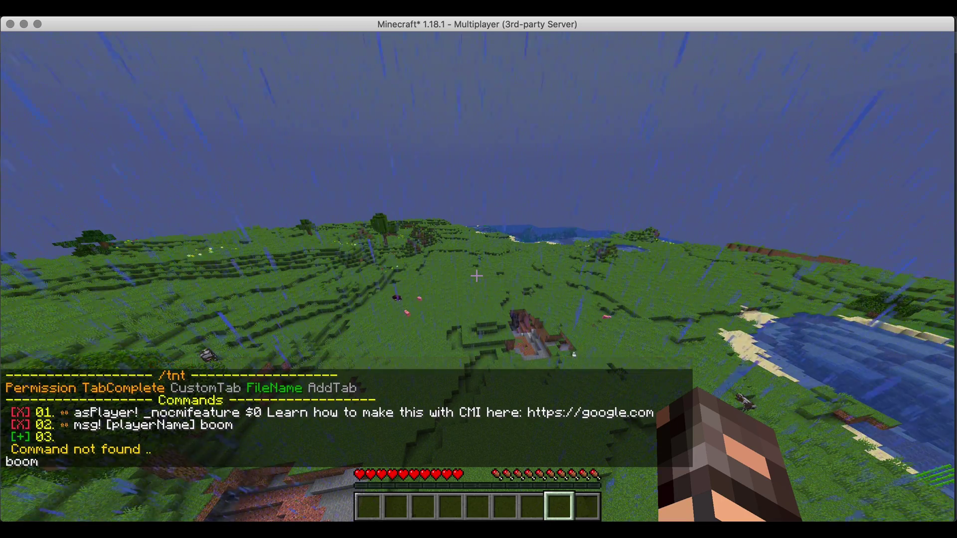
Remove the second command line from the tnt alias, confirm the removal, and run /tnt again.
key("slash")
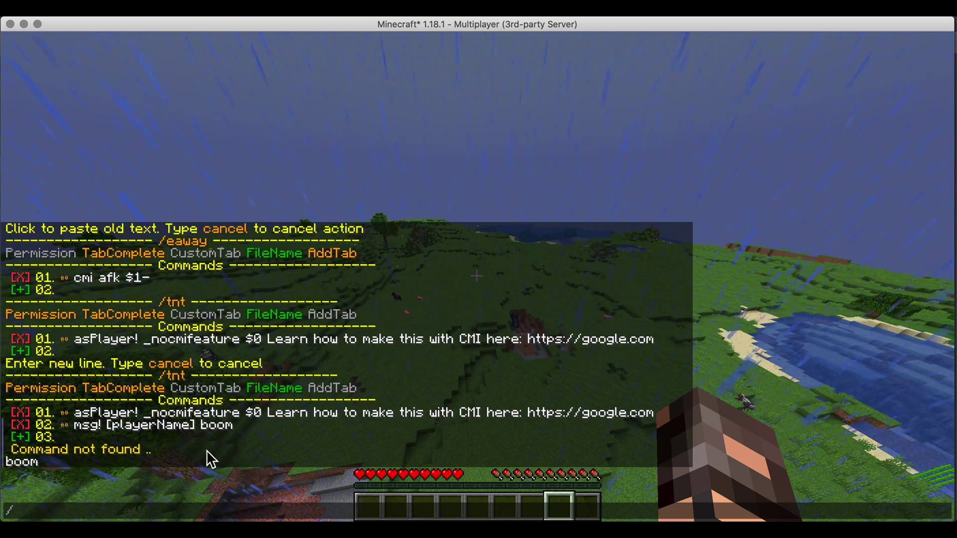
left_click(22, 429)
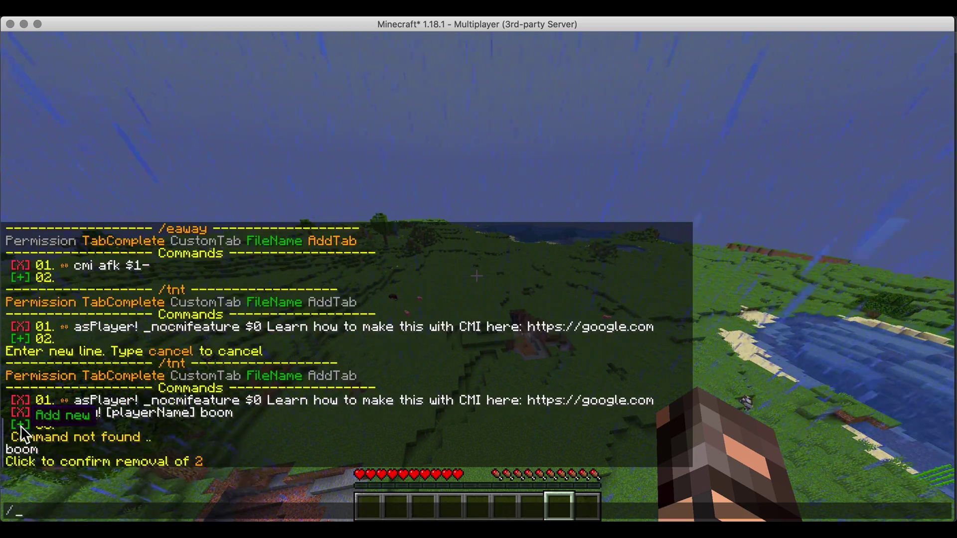
left_click(134, 463)
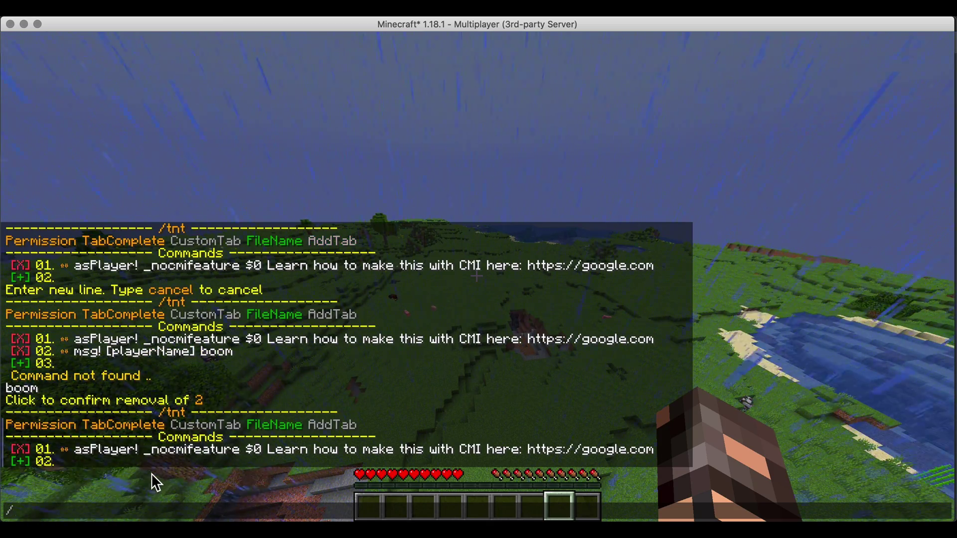
type("tnt")
key("Return")
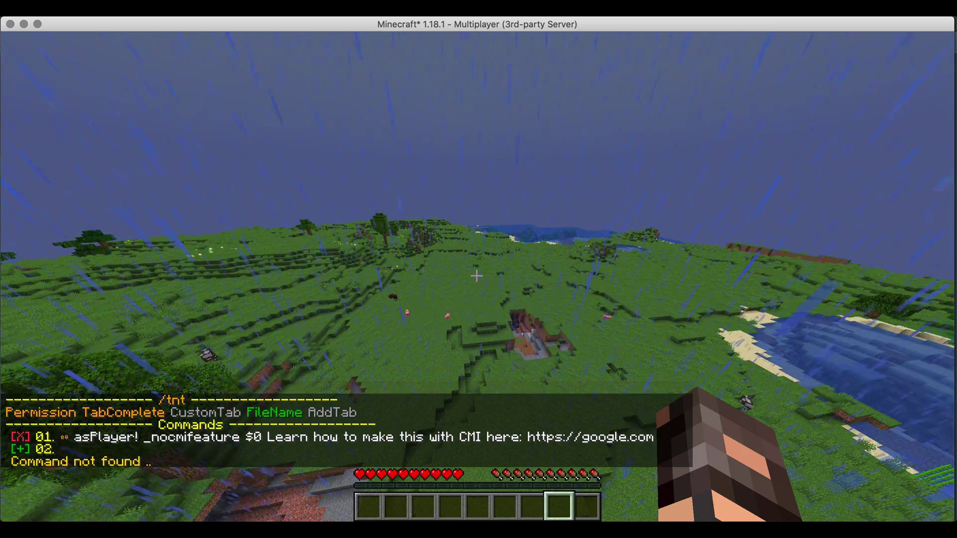
Switch to Sublime Text, undo the _nocmifeature edits back to the full EssentialsX message and the check:$2!=null! line, and select the away alias block.
key("super+Tab")
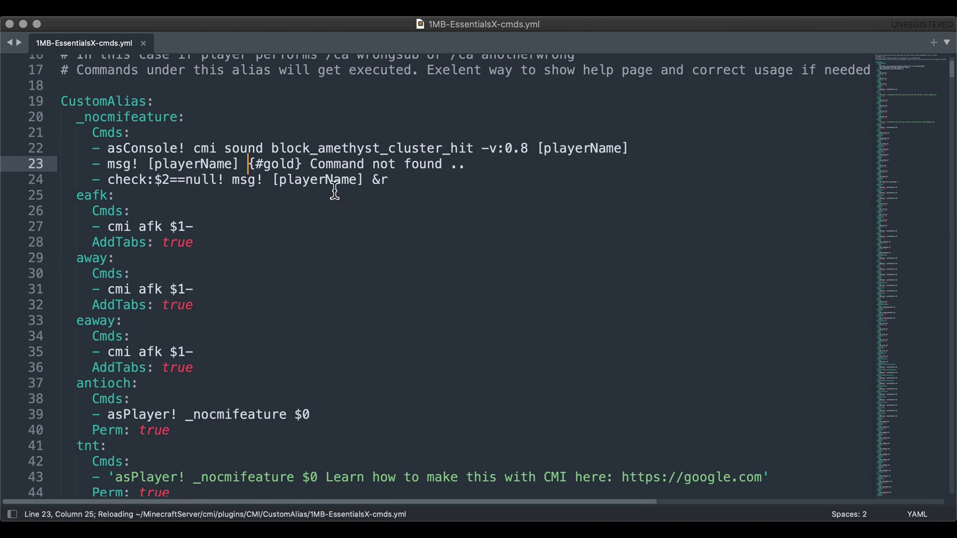
key("super+z")
key("super+z")
key("super+z")
key("super+z")
key("super+z")
key("super+z")
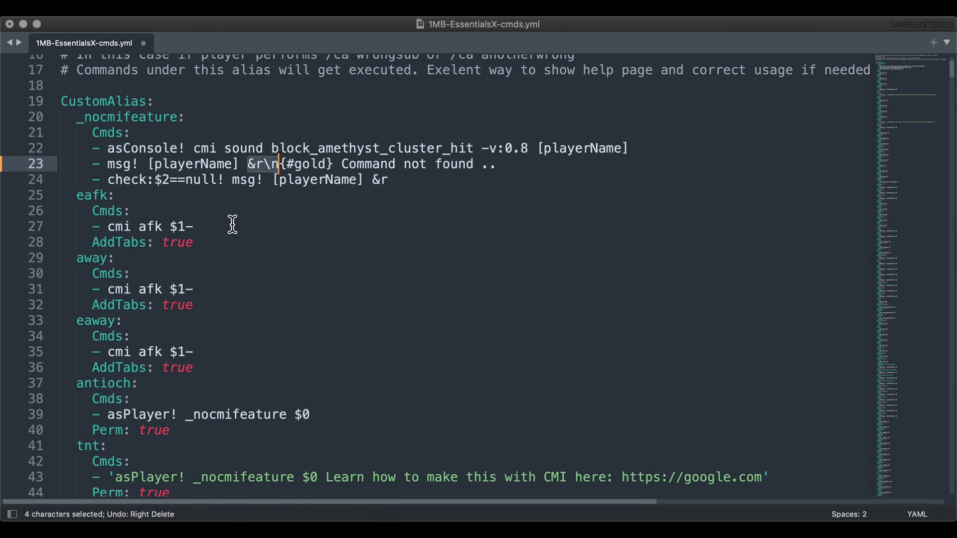
key("super+z")
key("super+z")
key("super+z")
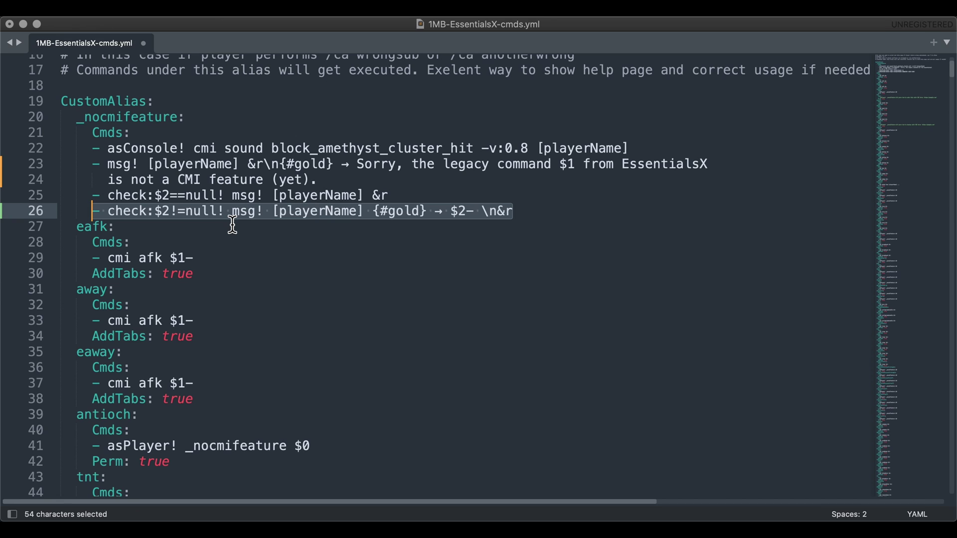
left_click_drag(193, 336, 35, 291)
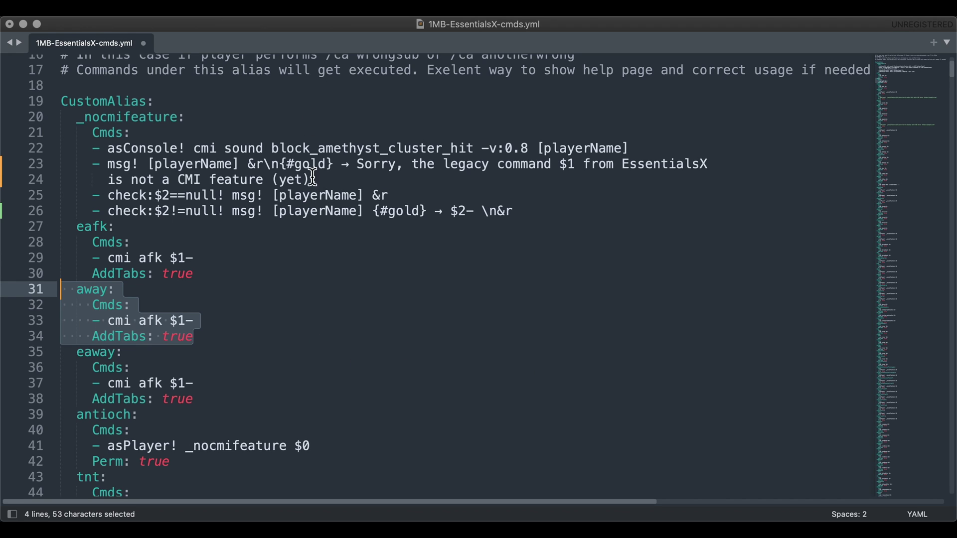
Switch to Finder and open the CustomAlias folder inside the CMI folder of the favourite plugins location.
key("super+Tab")
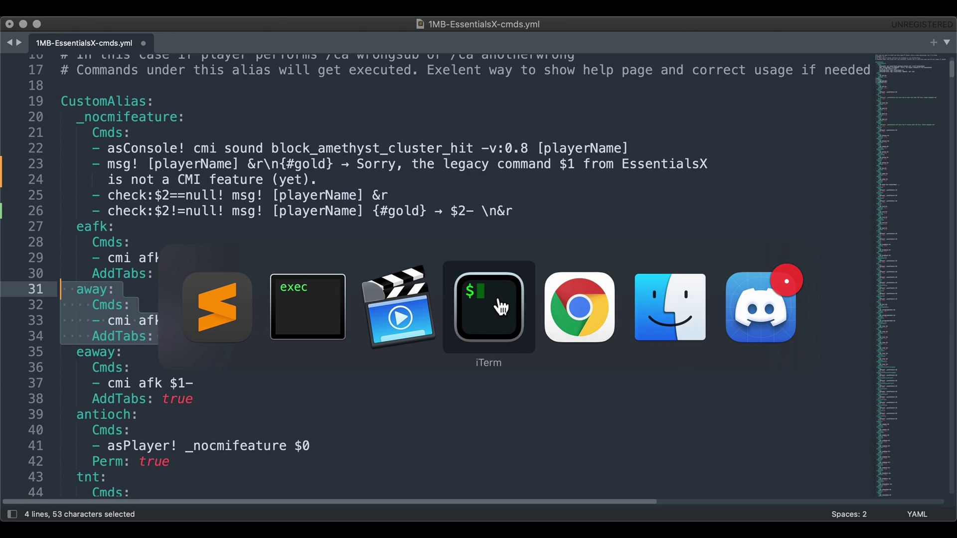
left_click(679, 316)
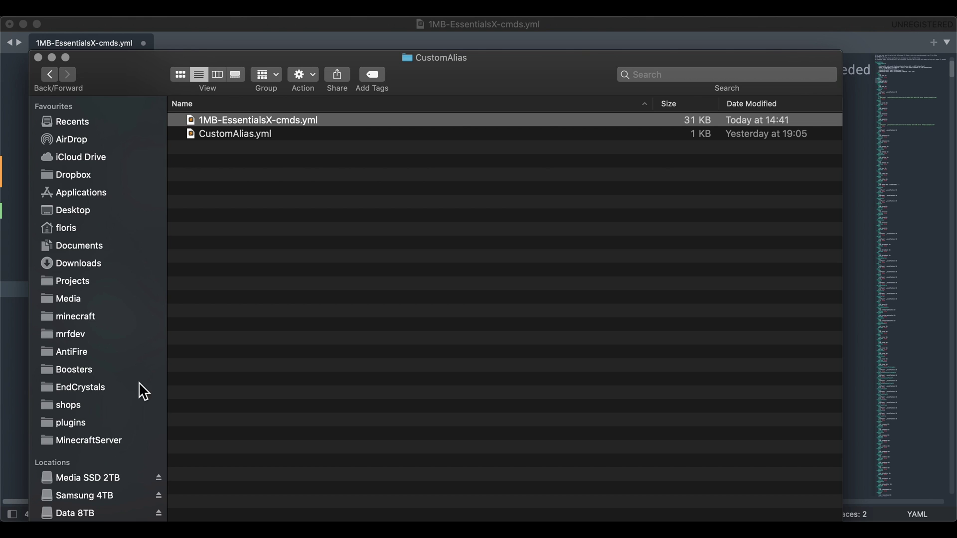
left_click(115, 422)
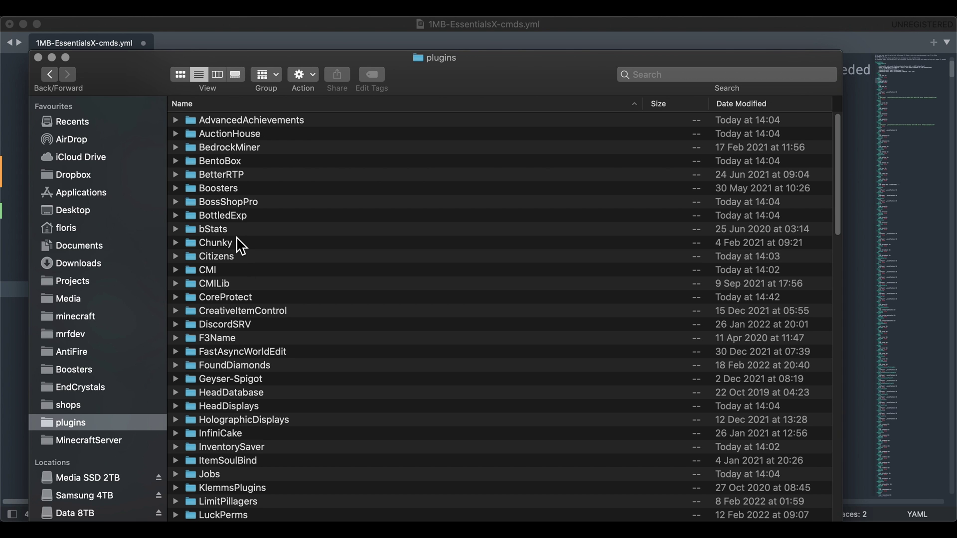
double_click(237, 271)
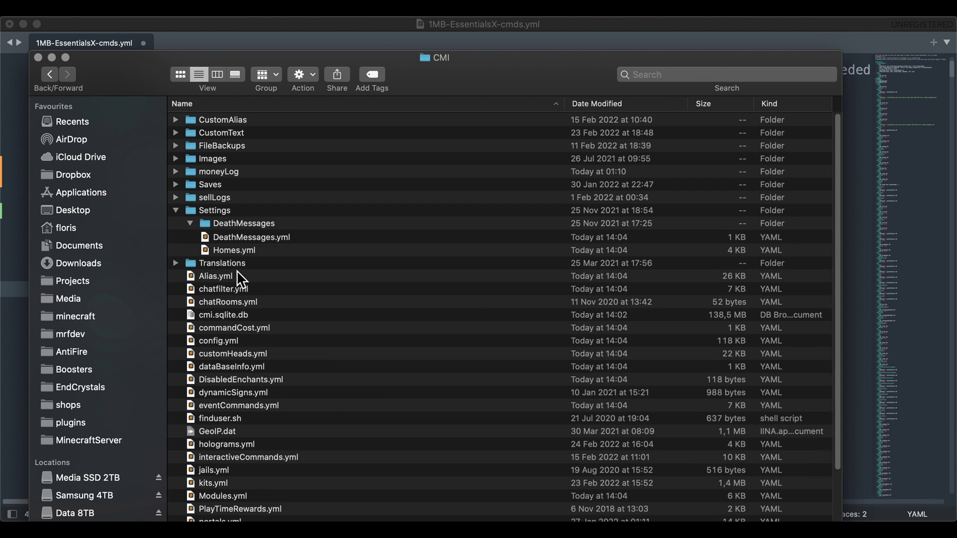
left_click(240, 123)
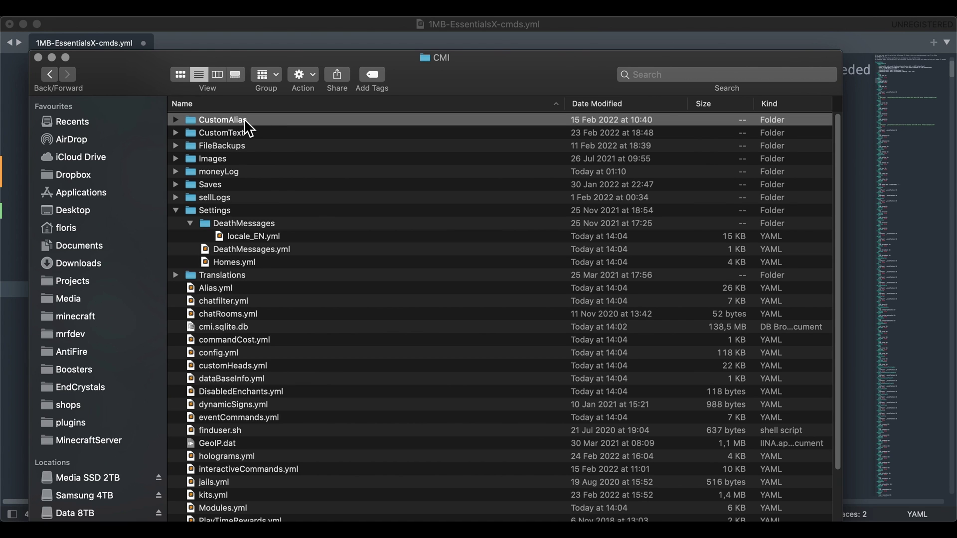
double_click(244, 119)
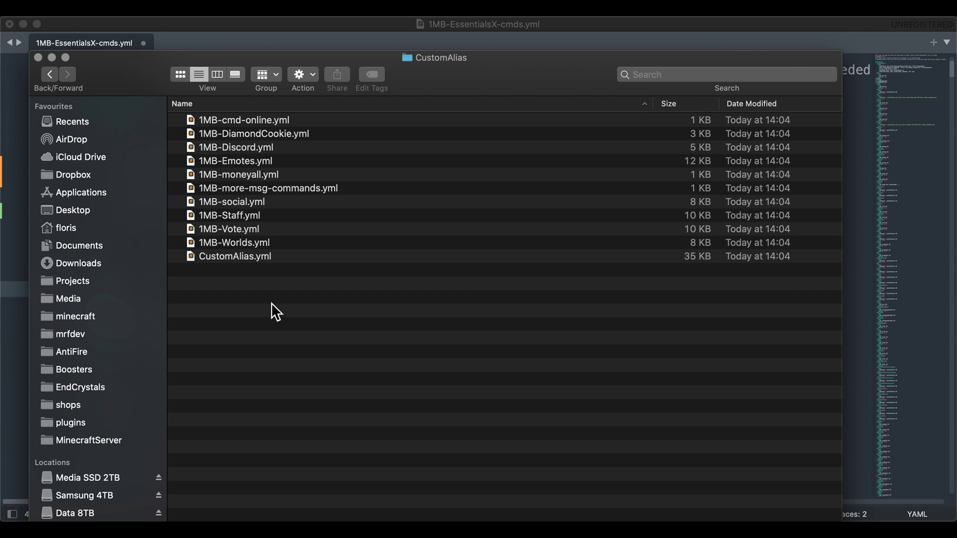
Switch back to Minecraft, return to the game from the game menu, and open the chat.
key("super+Tab")
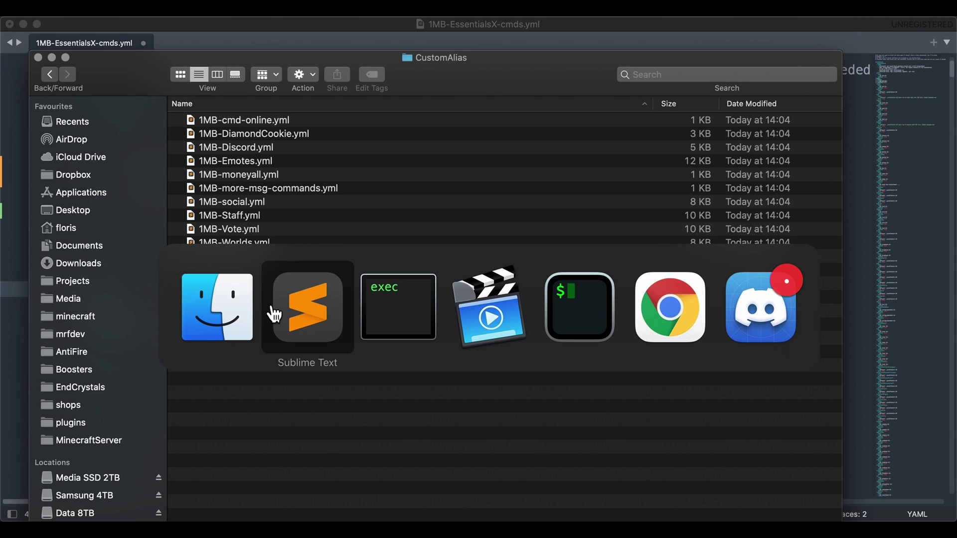
left_click(369, 310)
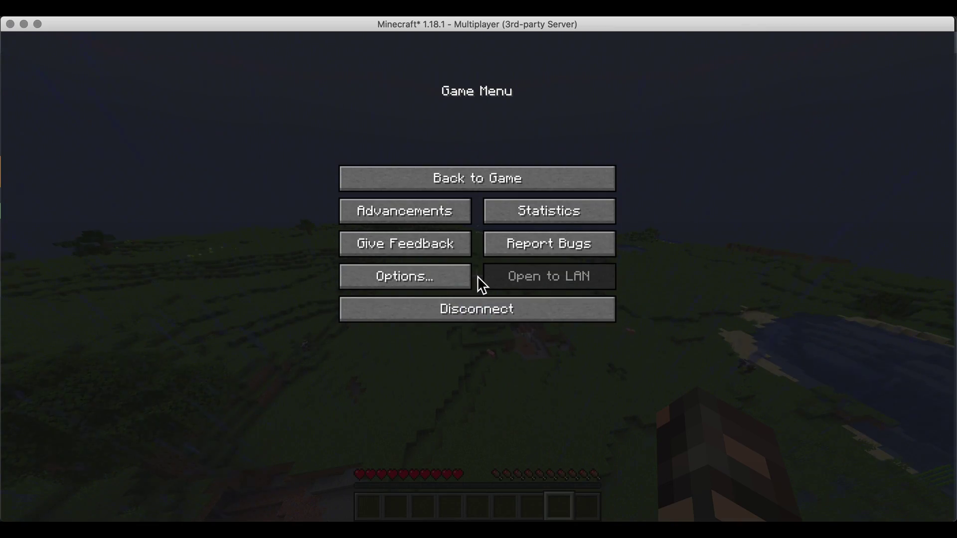
key("Escape")
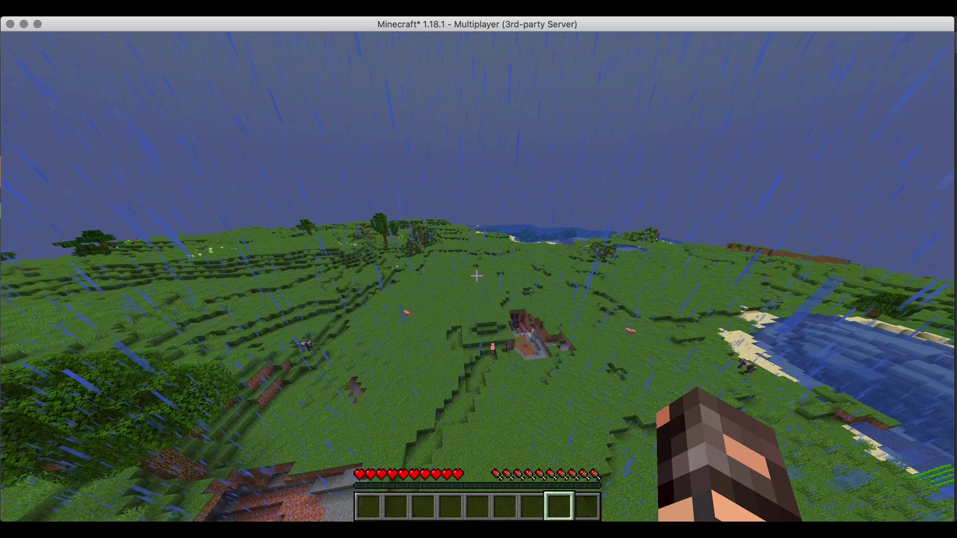
key("t")
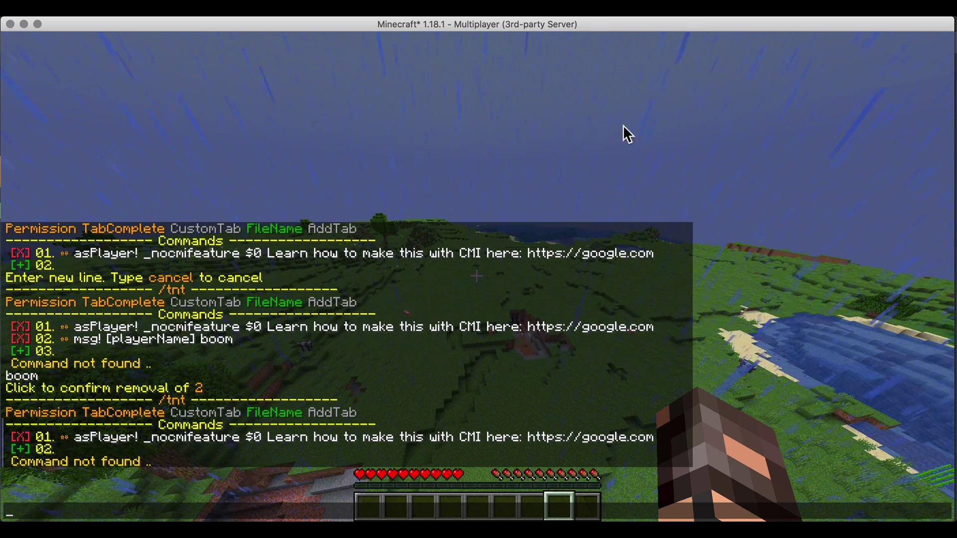